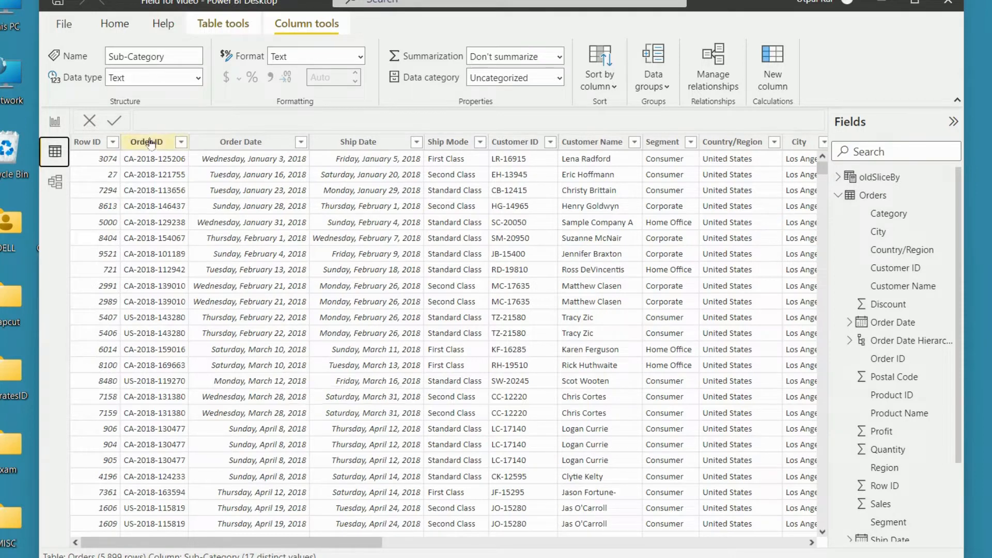
Step: Return to the report view and put the Category field on the X-axis of the Sum of Sales column chart
left_click(56, 128)
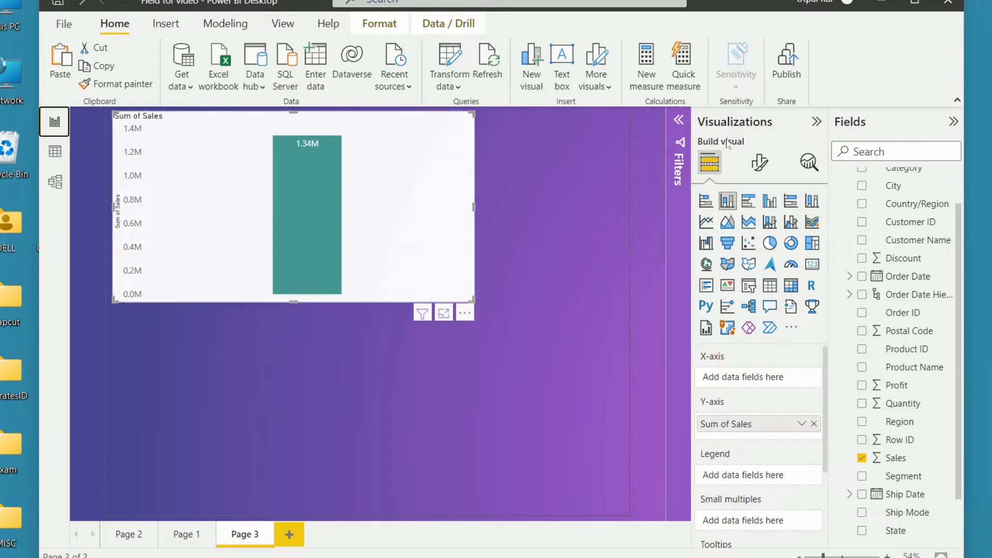
left_click_drag(881, 171, 762, 382)
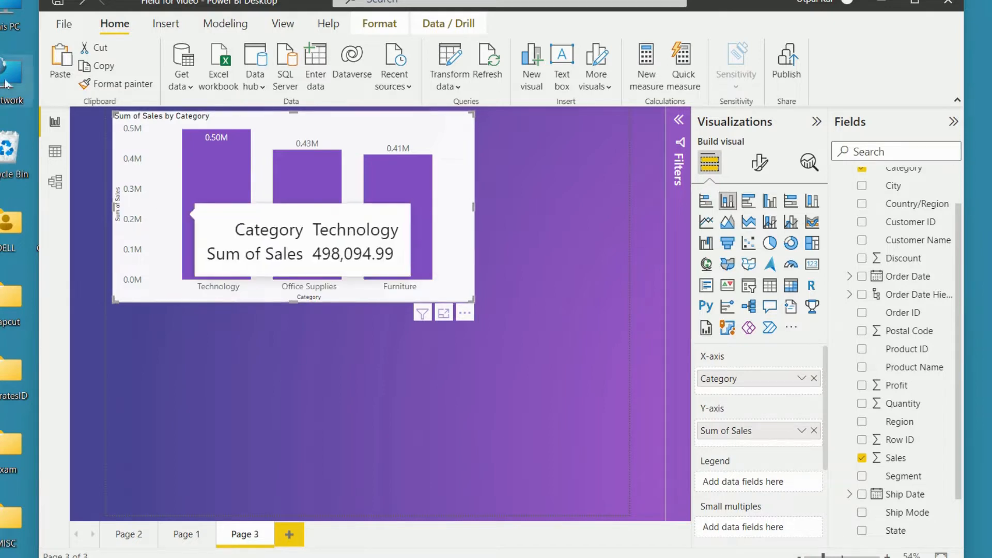
Step: Check in the global preview features options that Field parameters is enabled, and accept the options
left_click(69, 32)
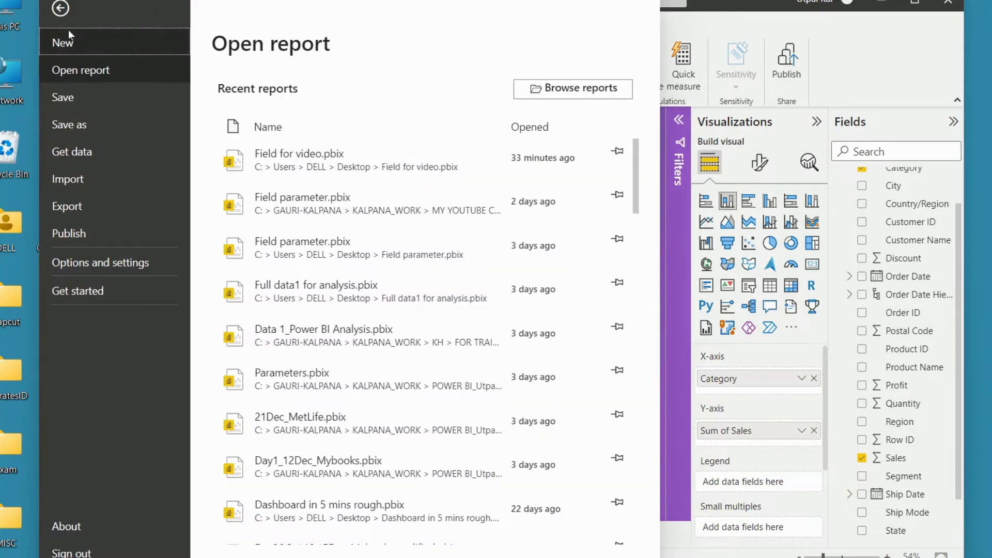
left_click(113, 258)
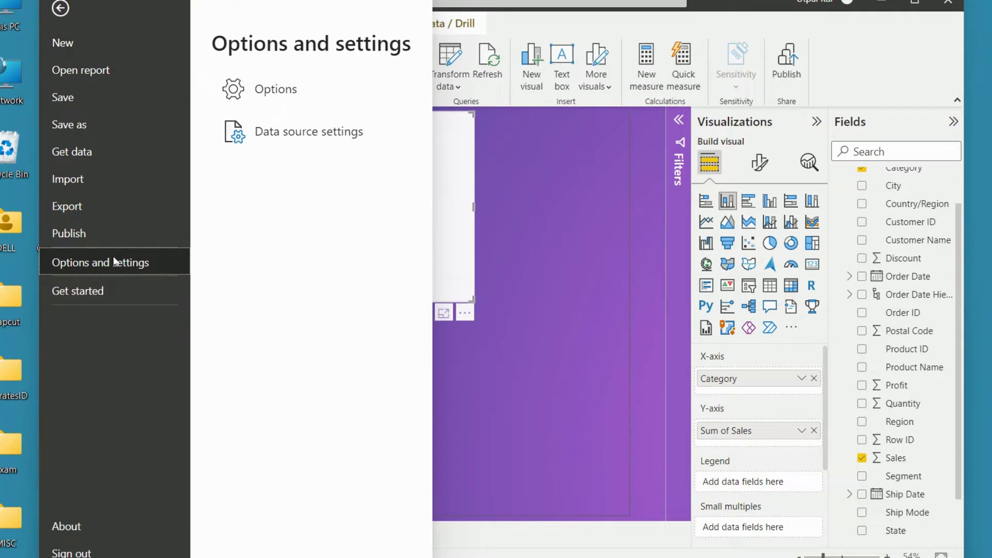
left_click(263, 88)
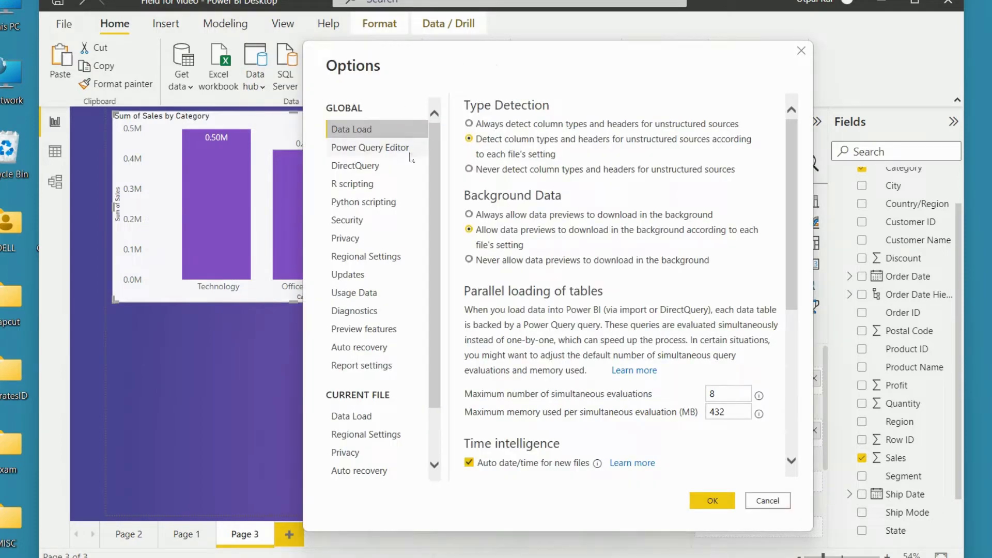
left_click(385, 333)
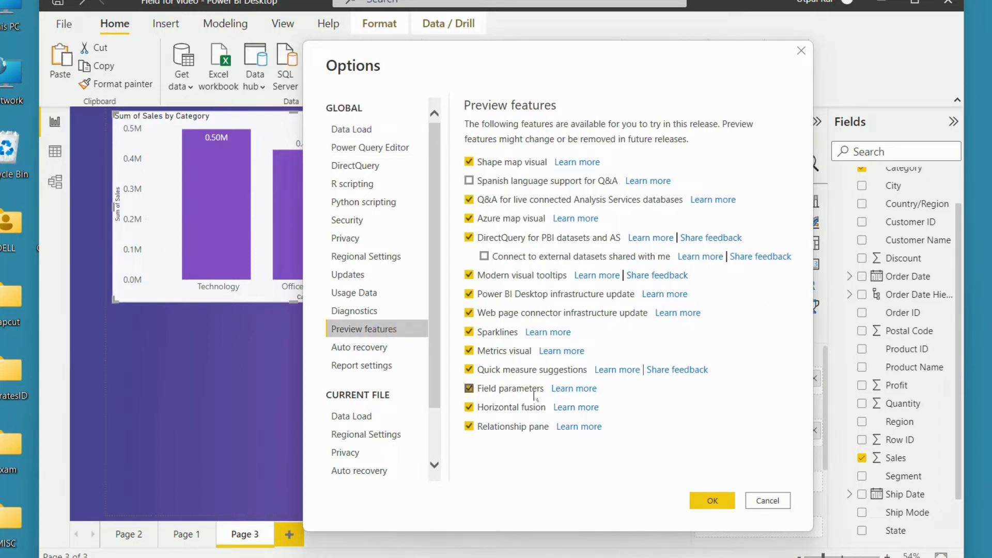
left_click(712, 501)
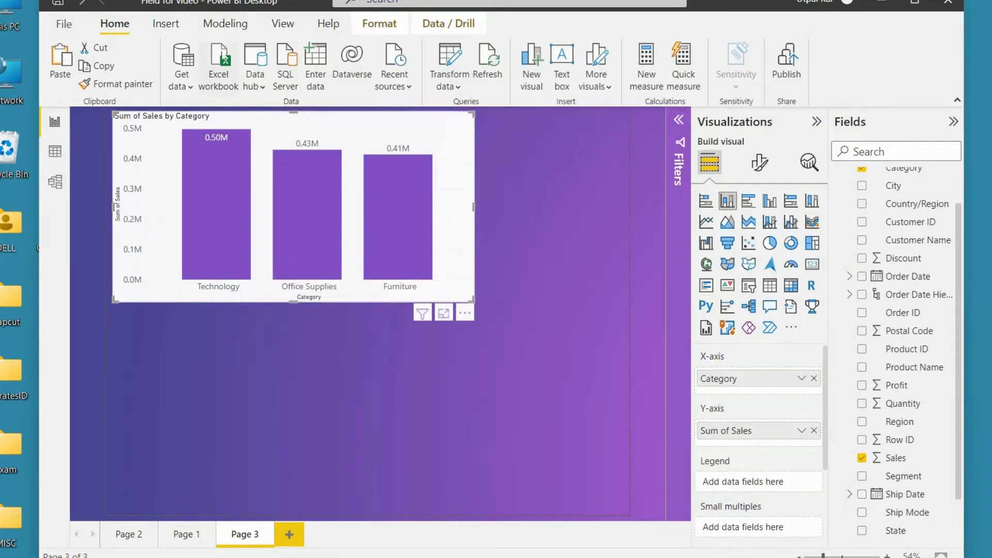
Step: Start a new fields parameter and name it Slice By
left_click(228, 28)
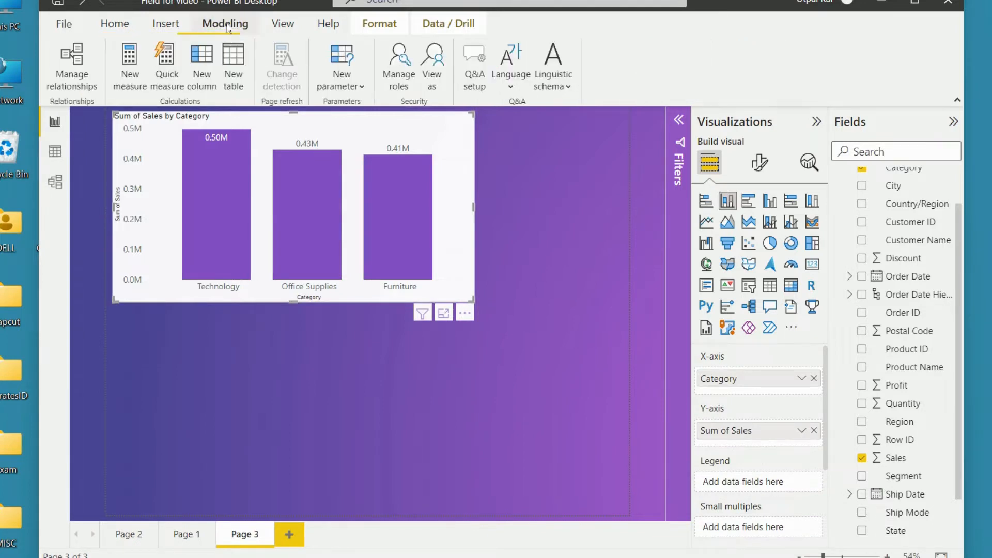
left_click(351, 88)
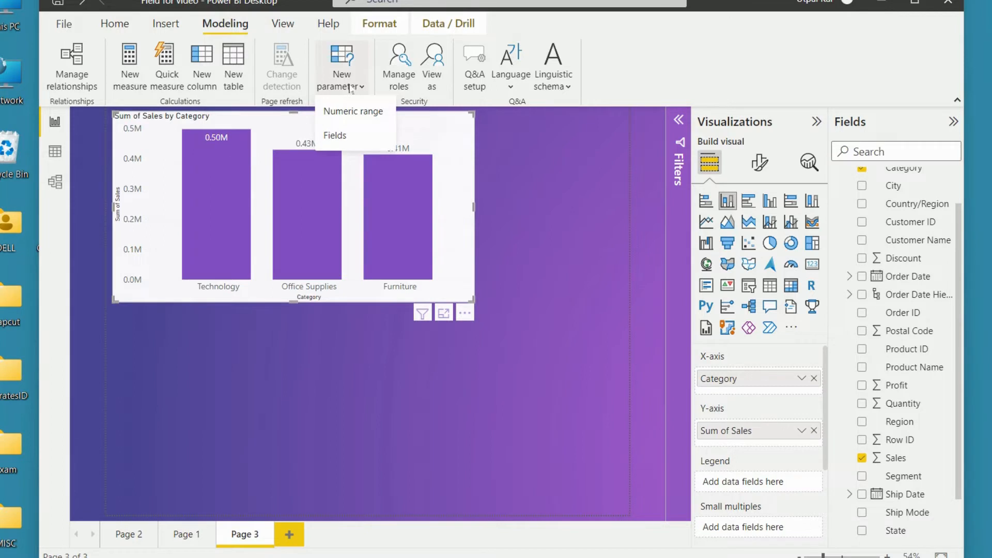
left_click(336, 136)
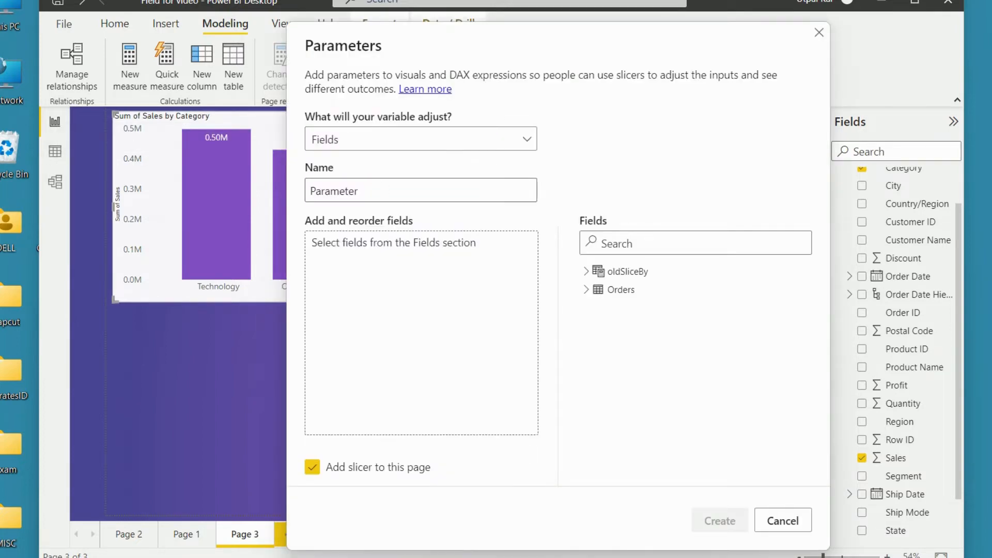
left_click_drag(354, 192, 298, 193)
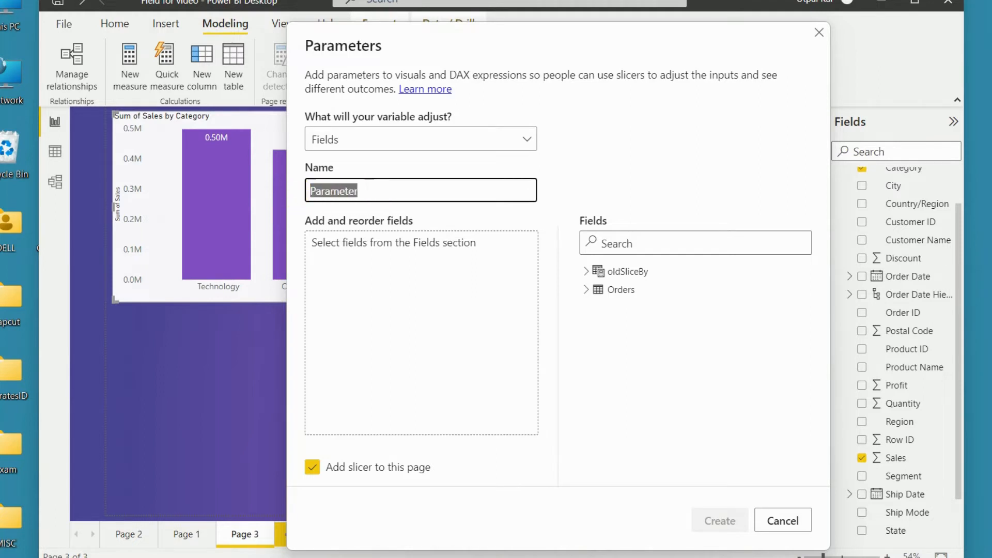
type("S")
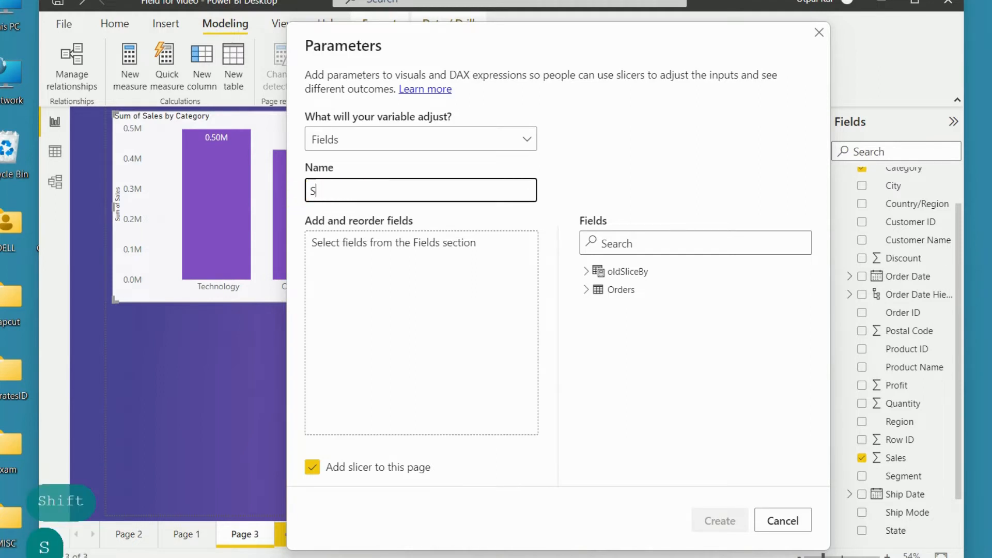
type("lice By")
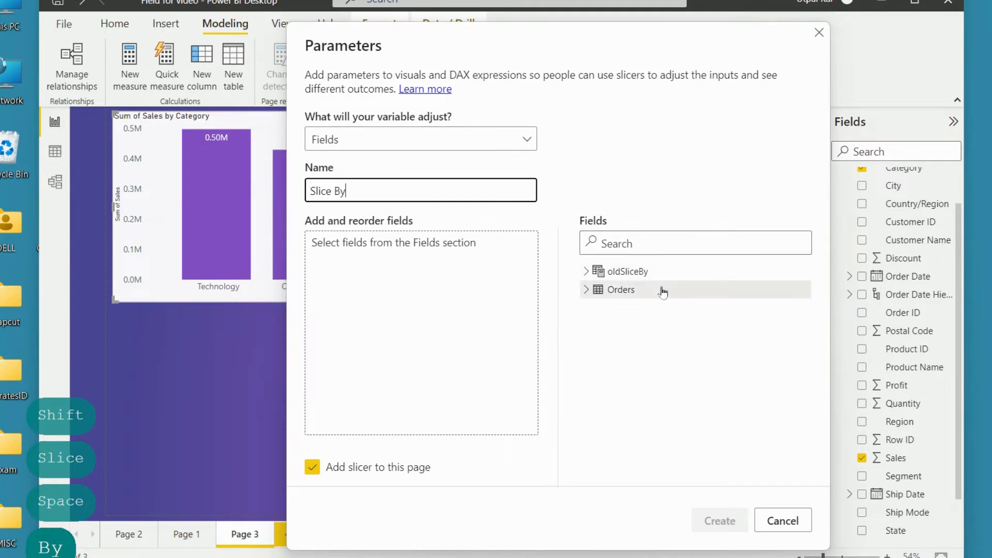
Step: Add Segment and Region from the Orders table to the parameter and create it with a slicer on the page
left_click(587, 289)
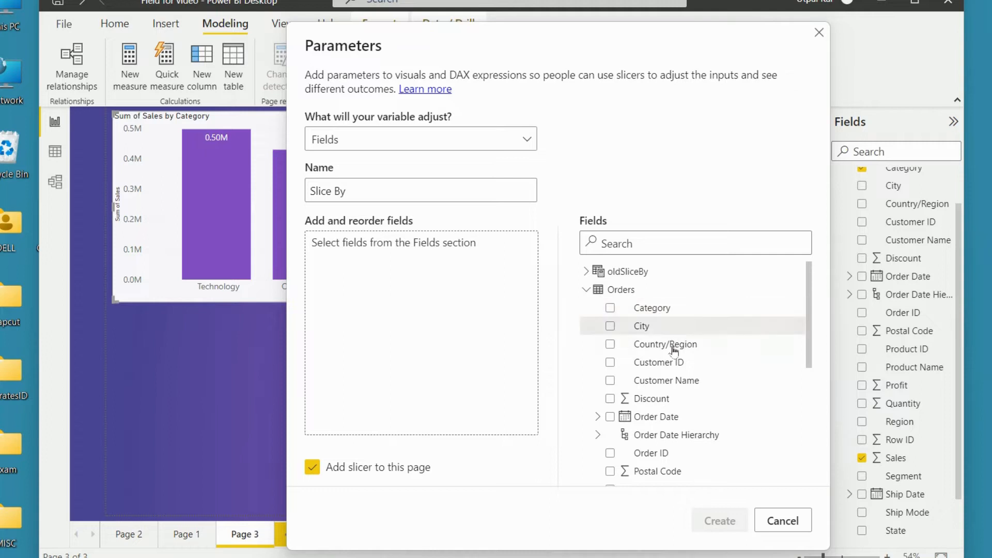
left_click_drag(810, 334, 811, 417)
left_click_drag(674, 423, 398, 331)
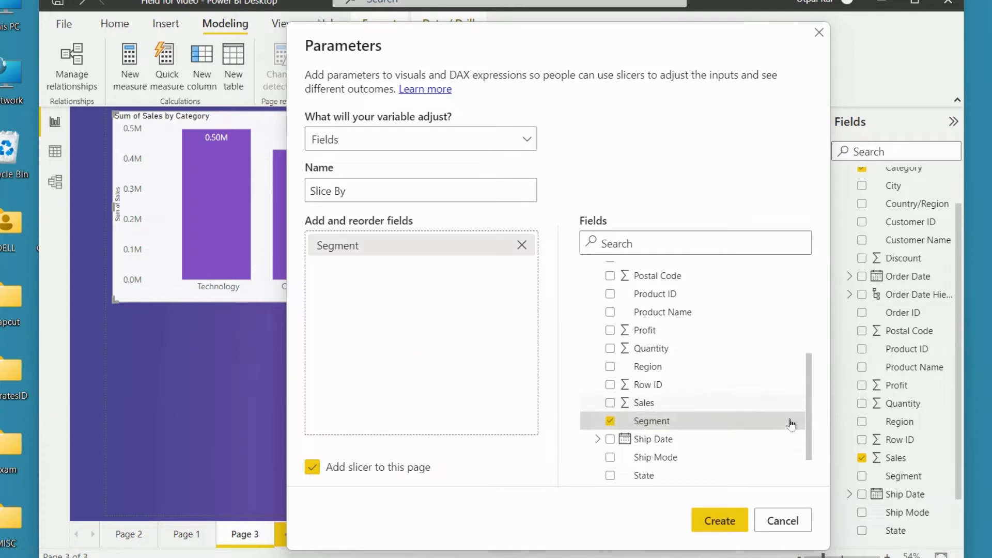
left_click(686, 372)
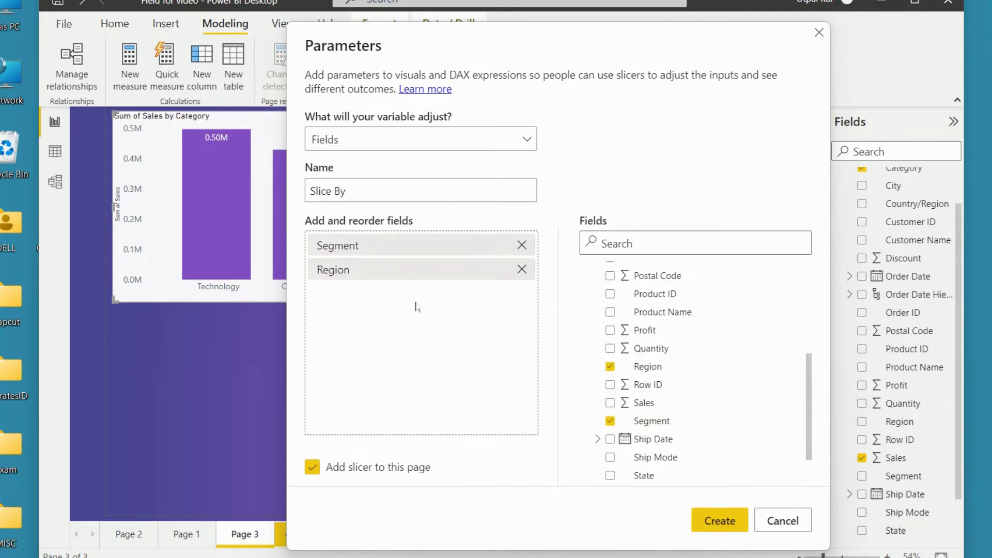
mouse_move(425, 274)
left_mouse_down()
mouse_move(434, 217)
mouse_move(433, 270)
left_mouse_up()
left_click(719, 521)
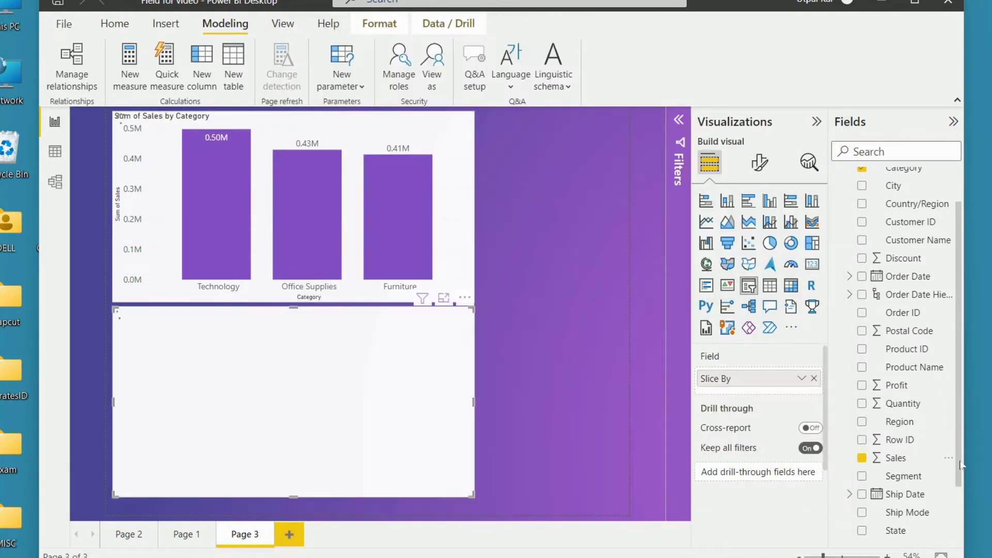
Step: Look at the rows of the Slice By table in the data view and return to the report
scroll(962, 465, "down", 2)
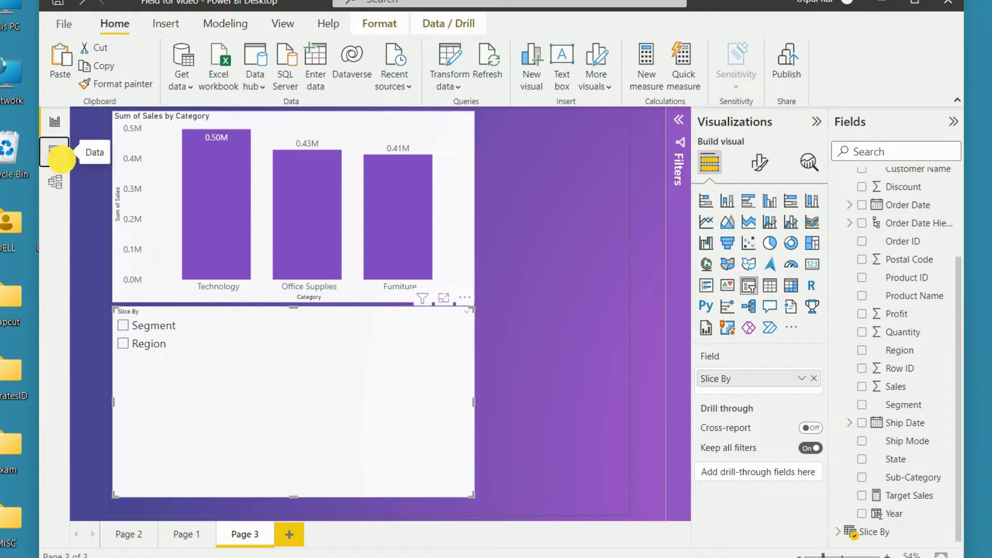
left_click(55, 151)
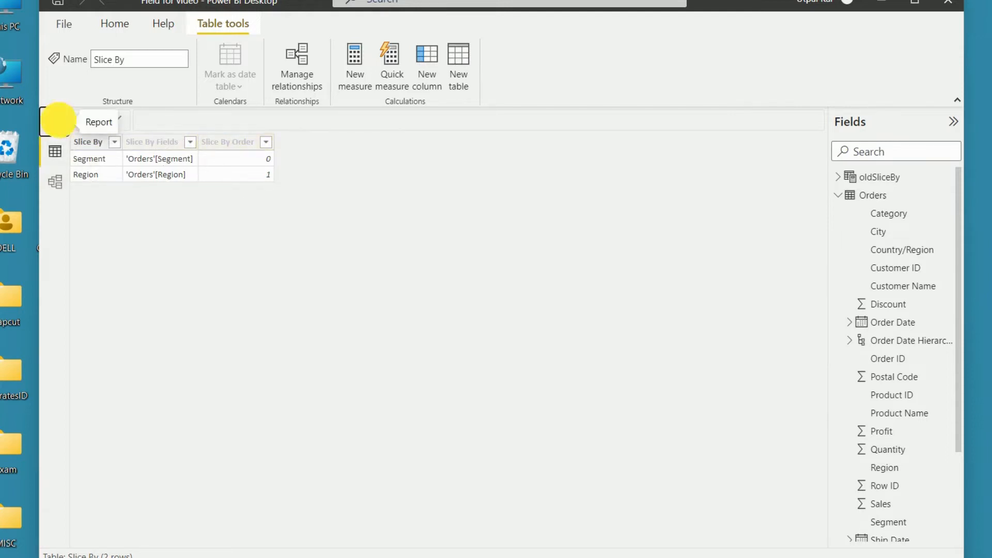
left_click(56, 123)
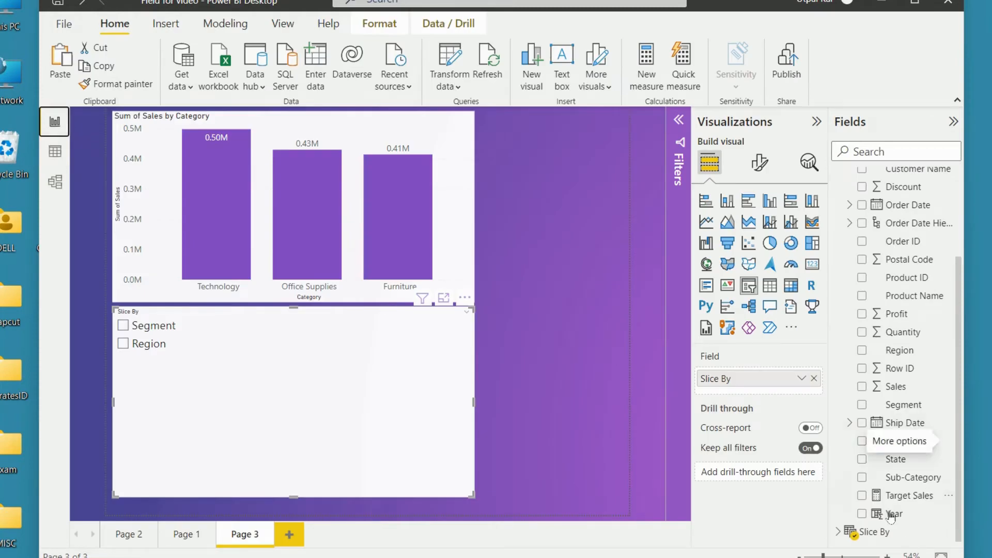
Step: Expand the Slice By table in the field list and examine the DAX definition of its Slice By field
left_click(839, 533)
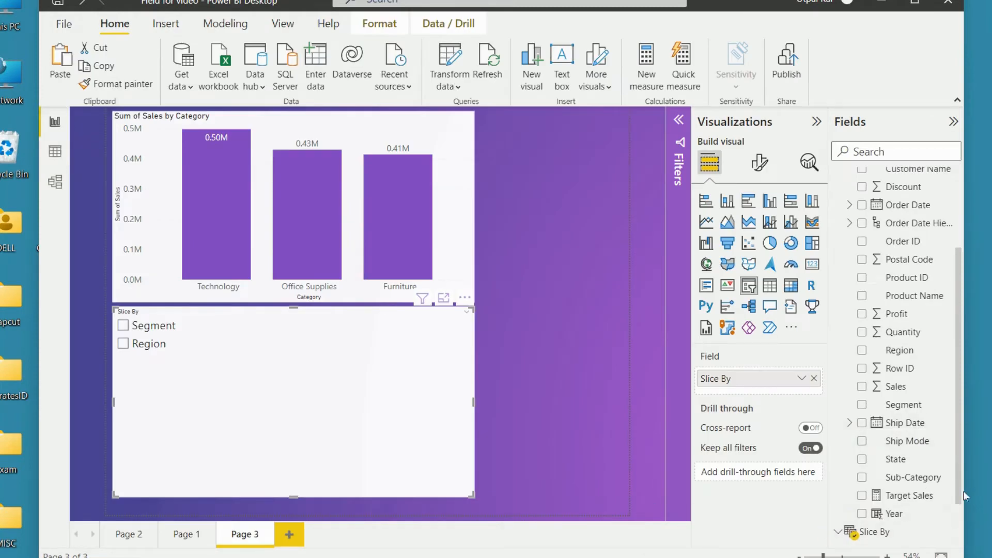
scroll(961, 493, "down", 1)
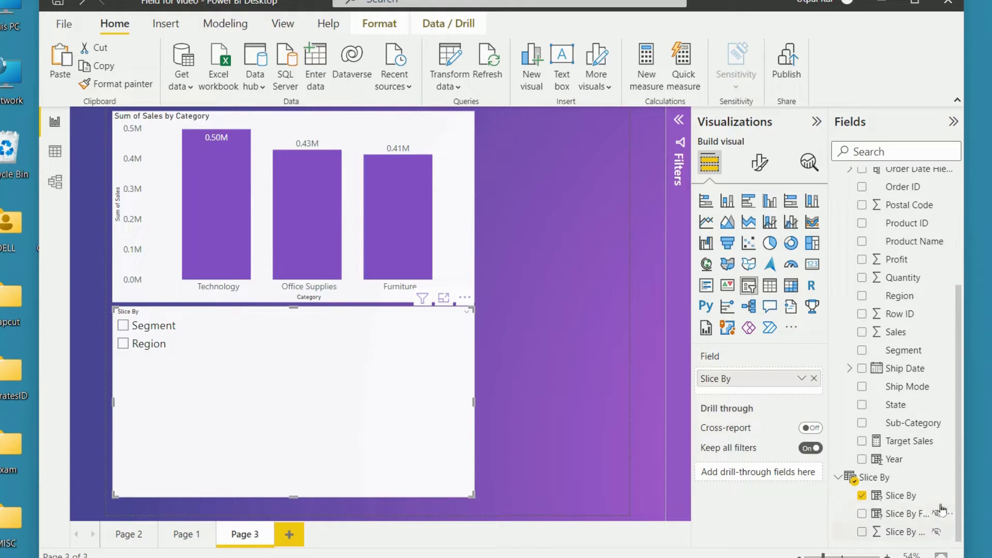
left_click(899, 497)
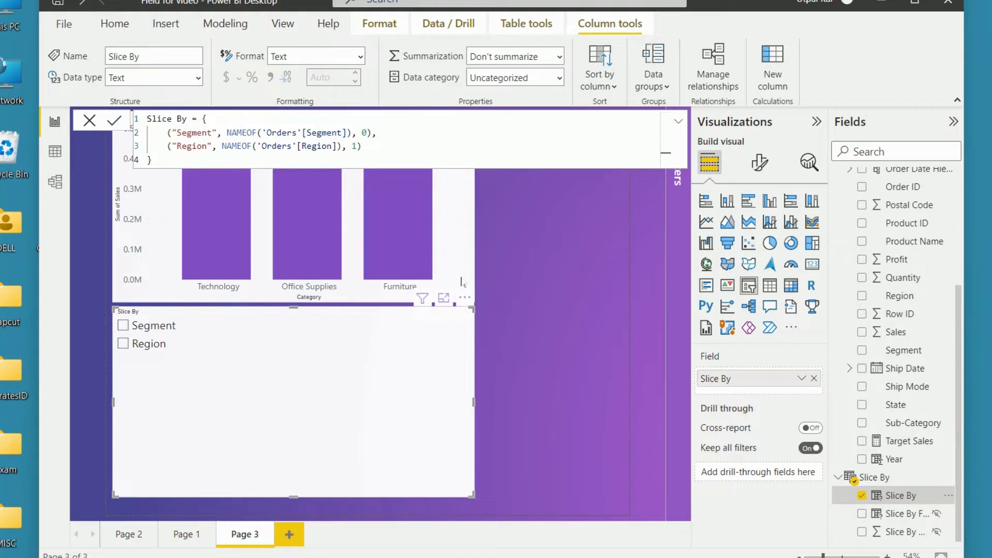
left_click(535, 379)
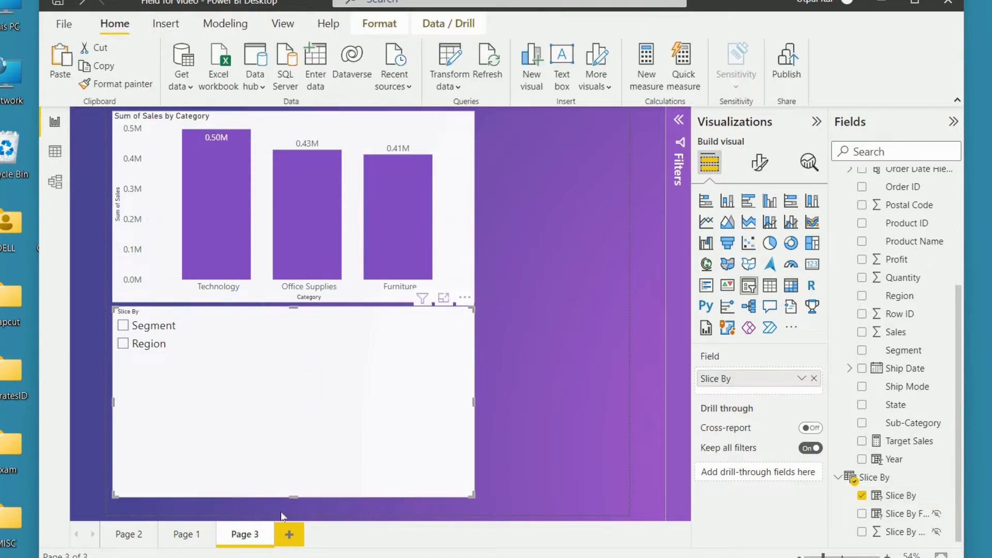
Step: Shrink the Slice By slicer to fit its two options and arrange it directly above the column chart
left_click_drag(290, 496, 291, 351)
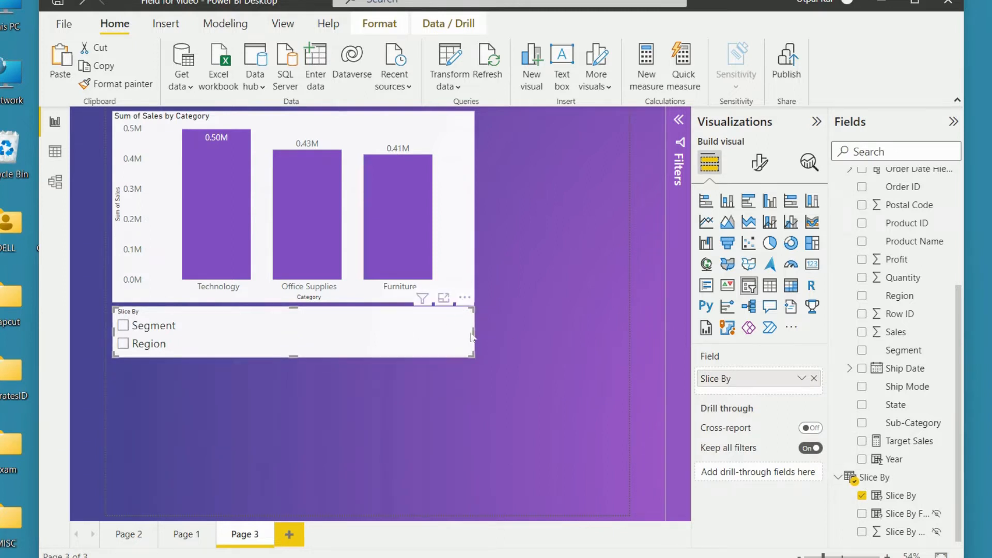
left_click_drag(474, 332, 576, 160)
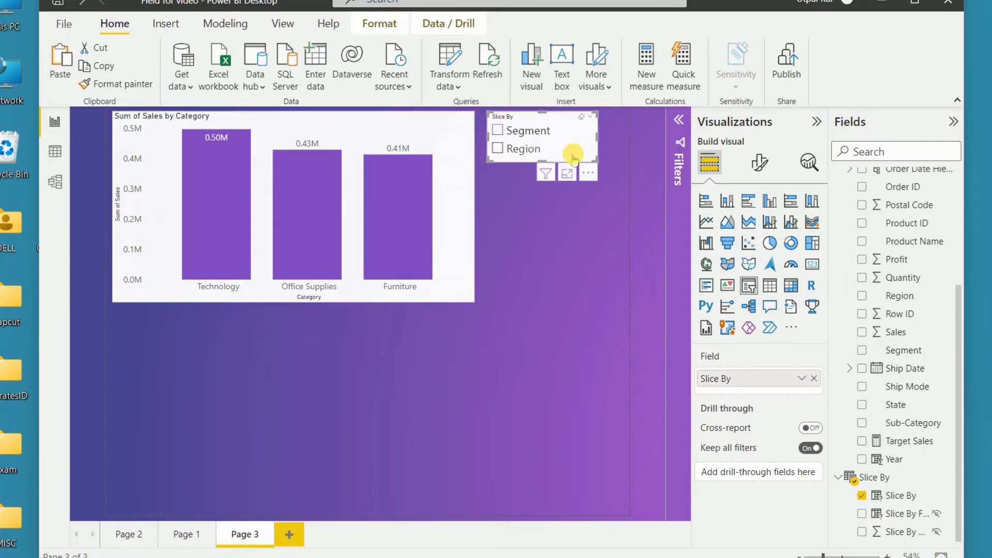
left_click_drag(417, 125, 411, 177)
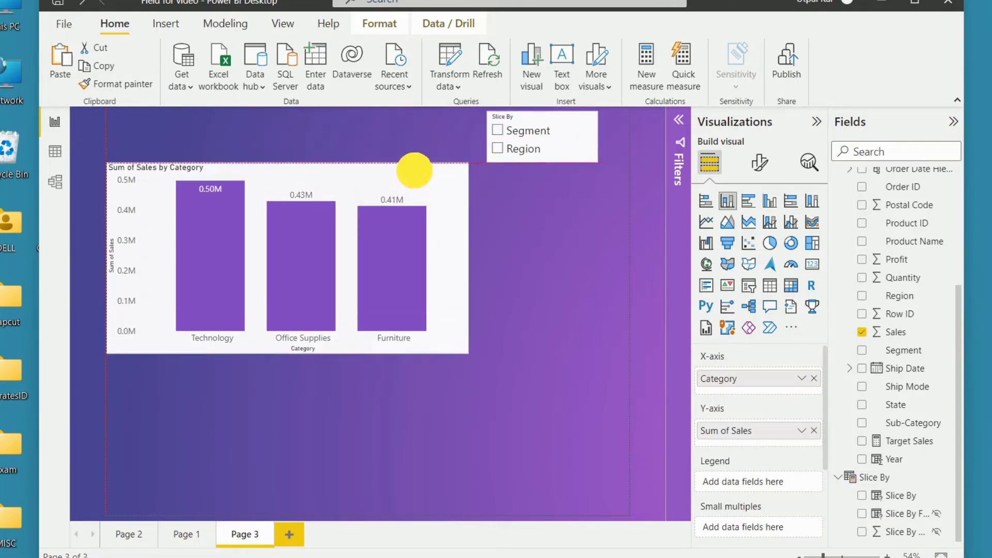
left_click_drag(498, 126, 178, 118)
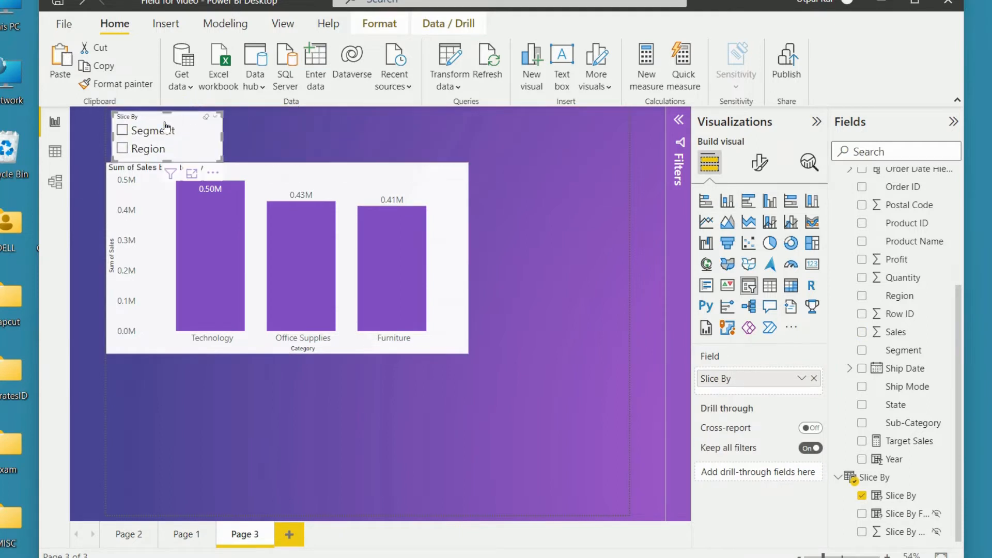
Step: Choose Region in the slicer and replace Category with the Slice By parameter on the column chart's X-axis
left_click(123, 133)
left_click(122, 148)
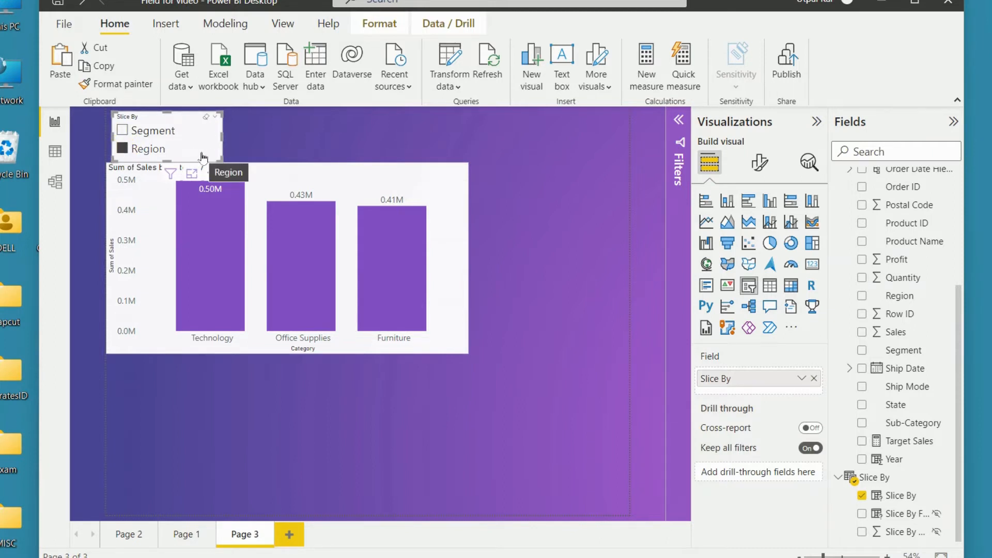
left_click(451, 228)
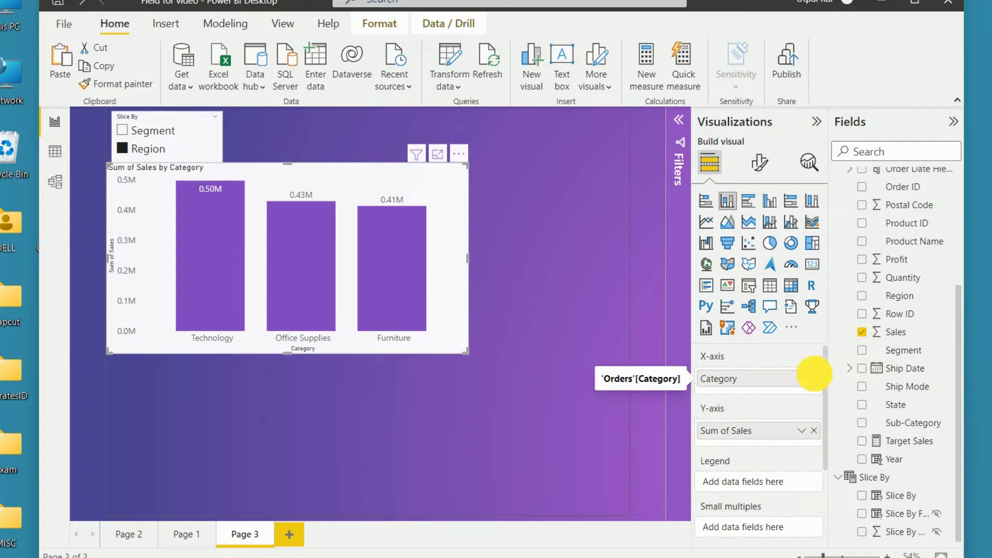
left_click(814, 378)
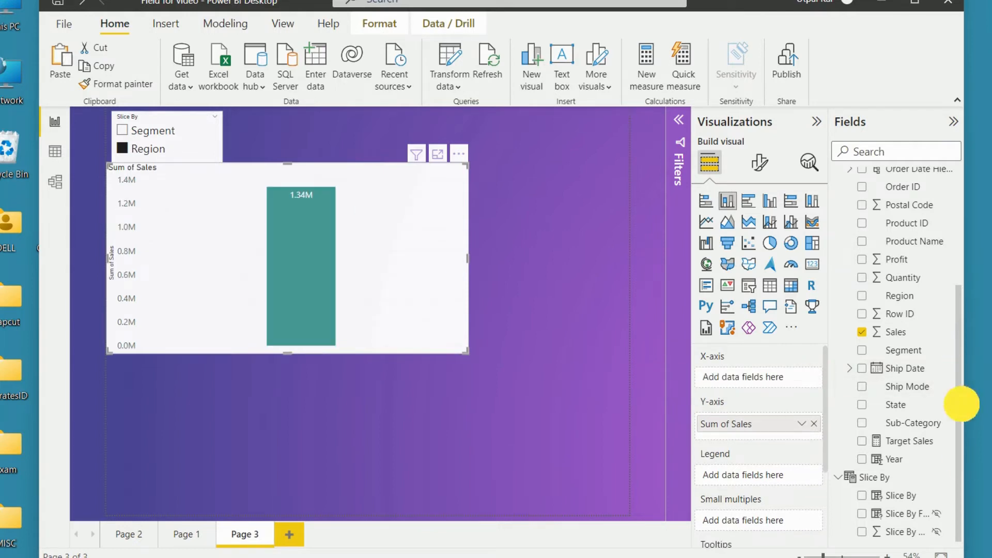
left_click_drag(889, 498, 757, 383)
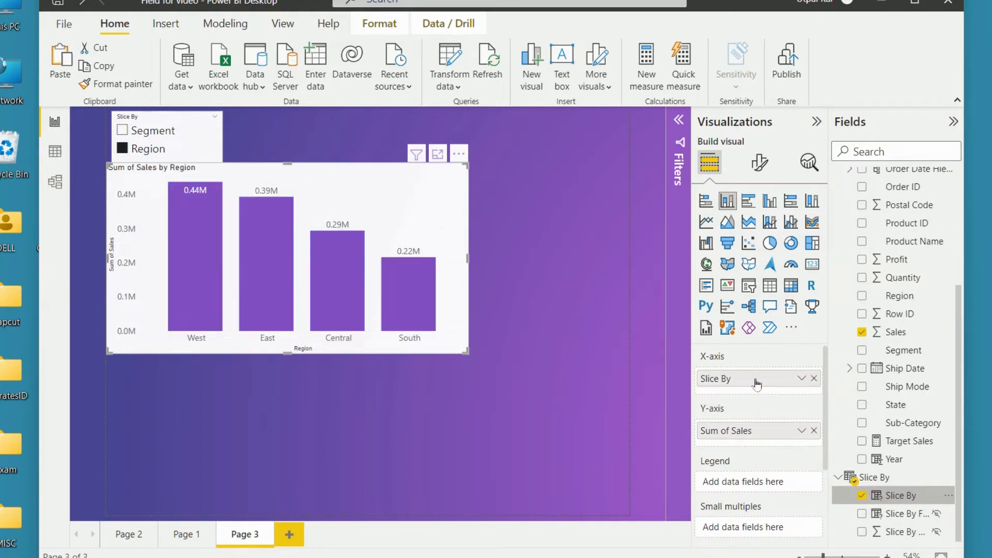
Step: Test the Slice By slicer by switching the chart between Segment and Region, ending on Segment
left_click(122, 131)
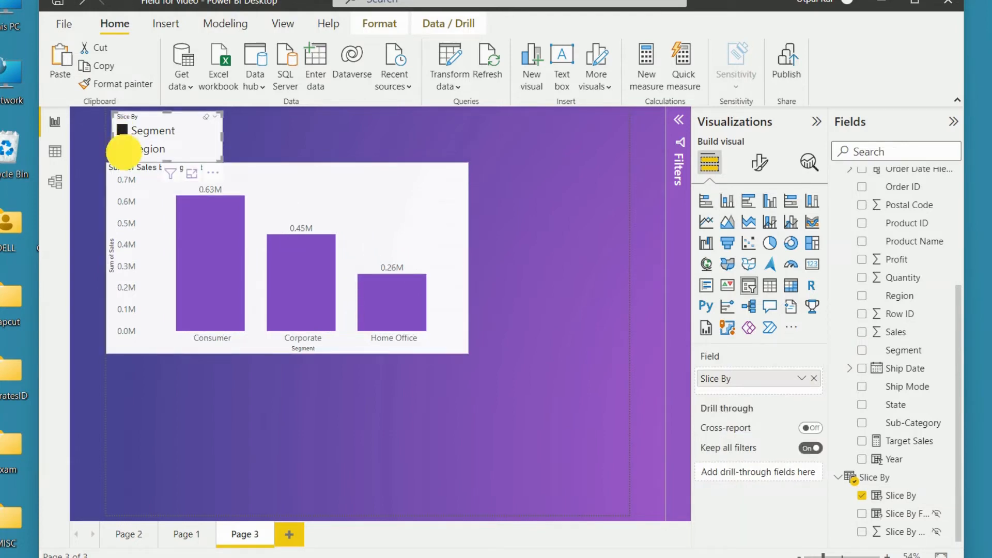
left_click(123, 151)
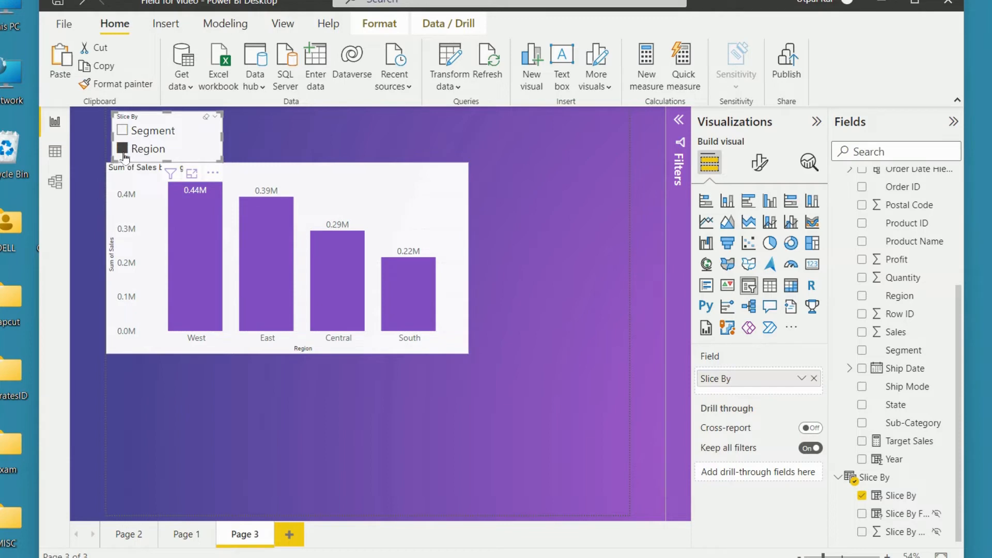
left_click(131, 135)
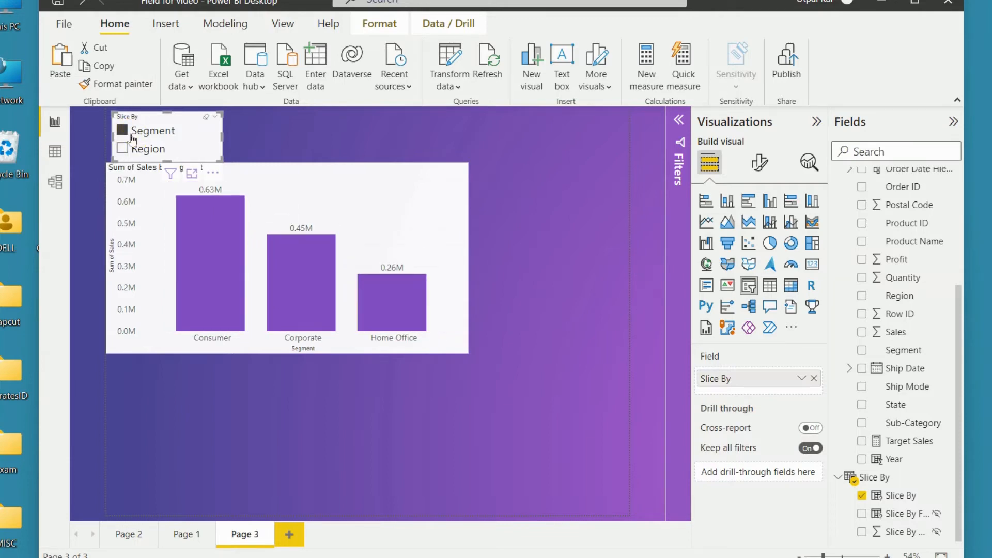
Step: Choose Region in the Slice By slicer and open the DAX definition of the Slice By field
left_click(125, 153)
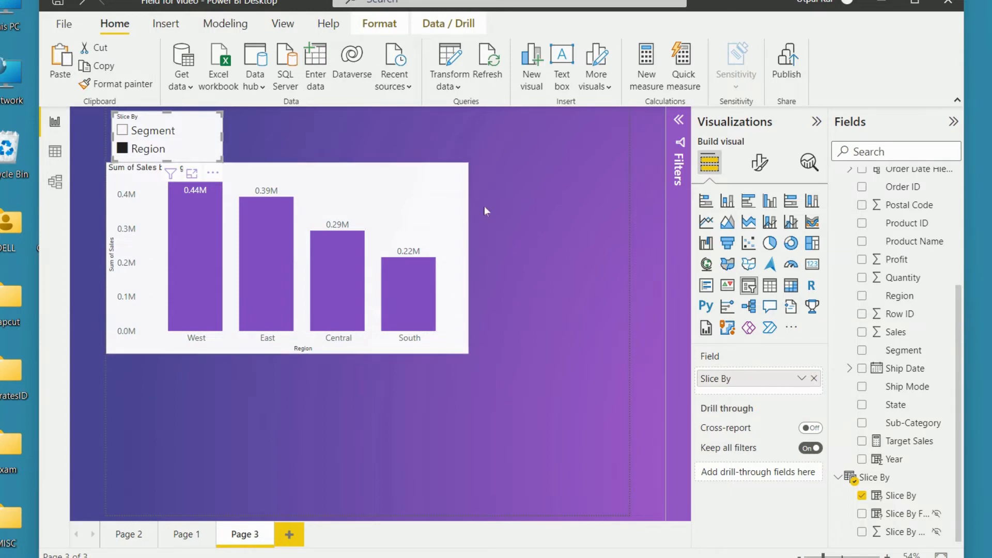
left_click(458, 85)
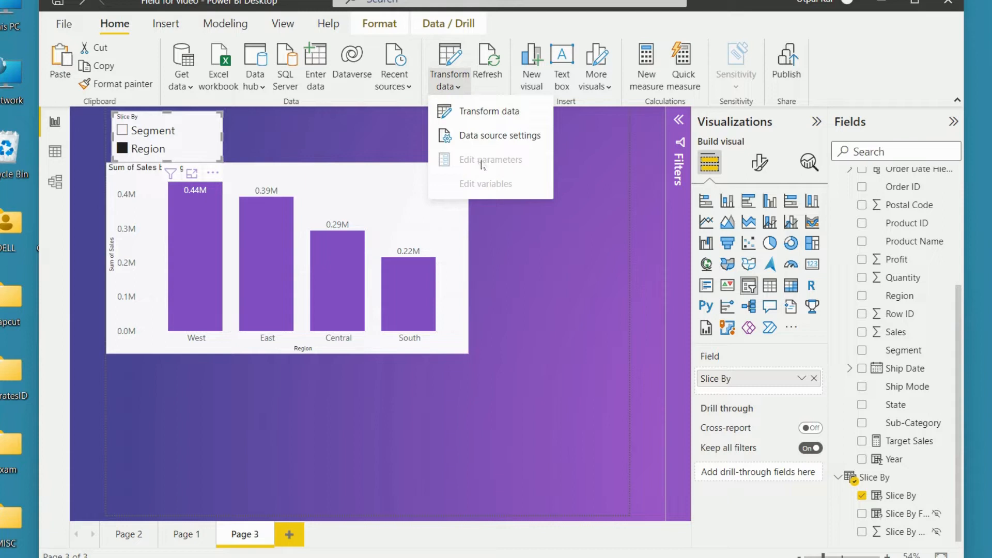
left_click(534, 234)
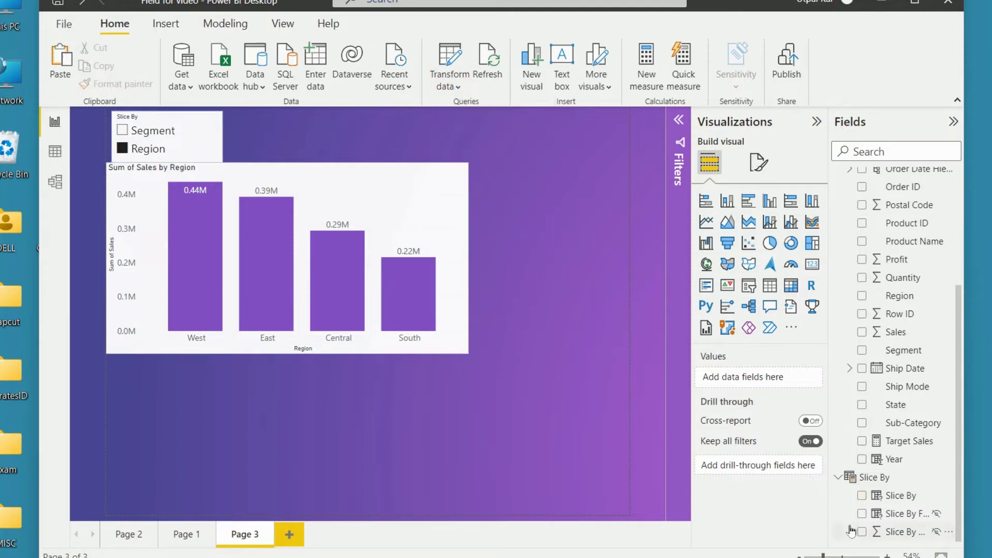
left_click(919, 496)
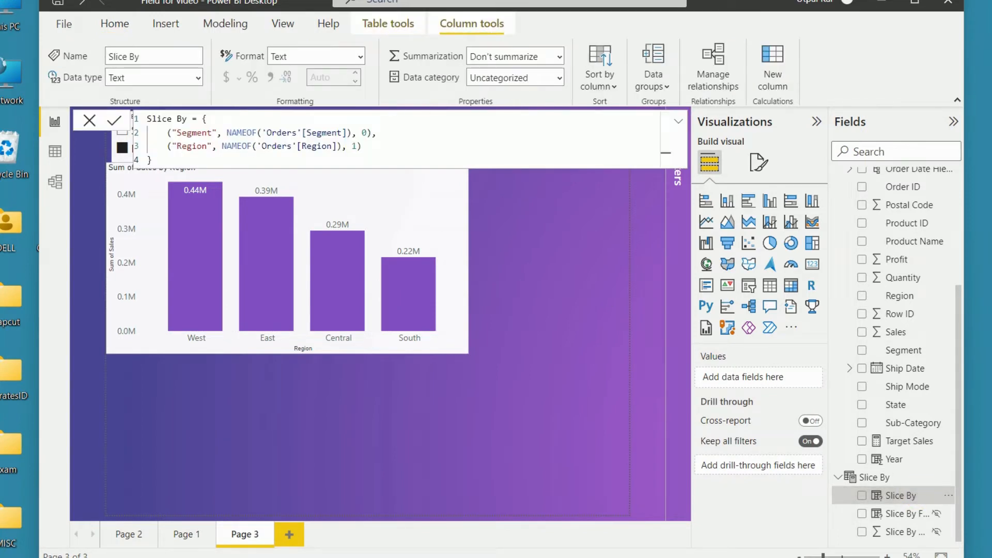
left_click_drag(361, 146, 253, 146)
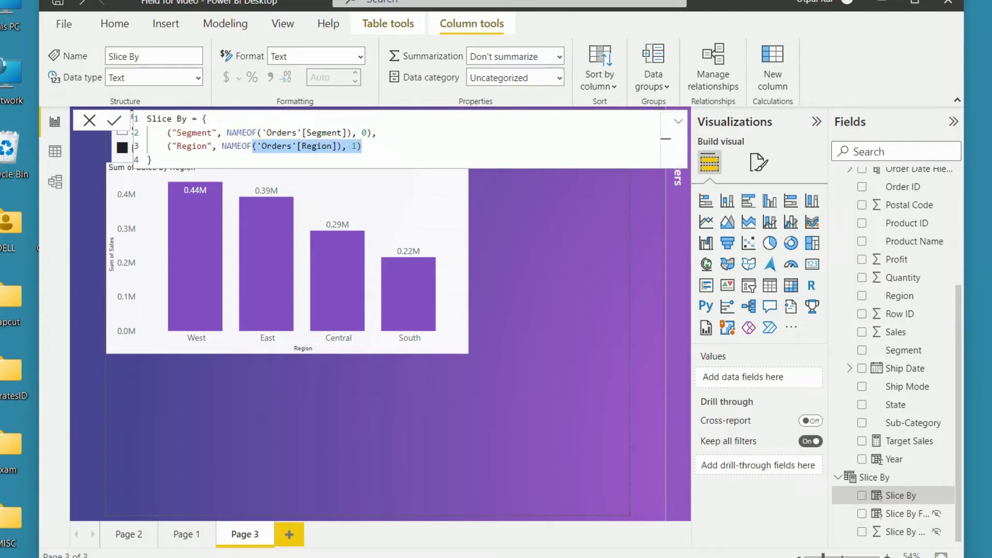
left_click_drag(181, 149, 172, 146)
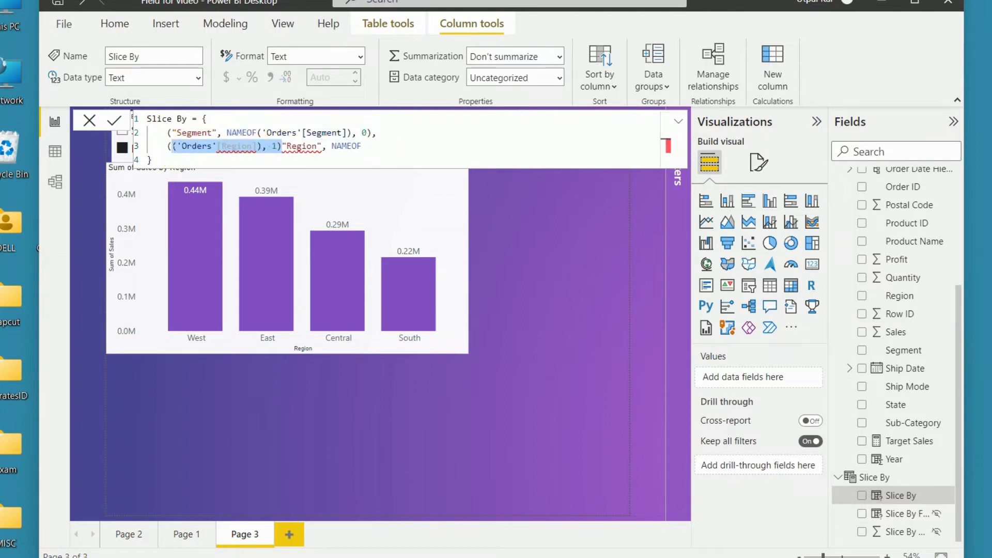
key("ctrl+z")
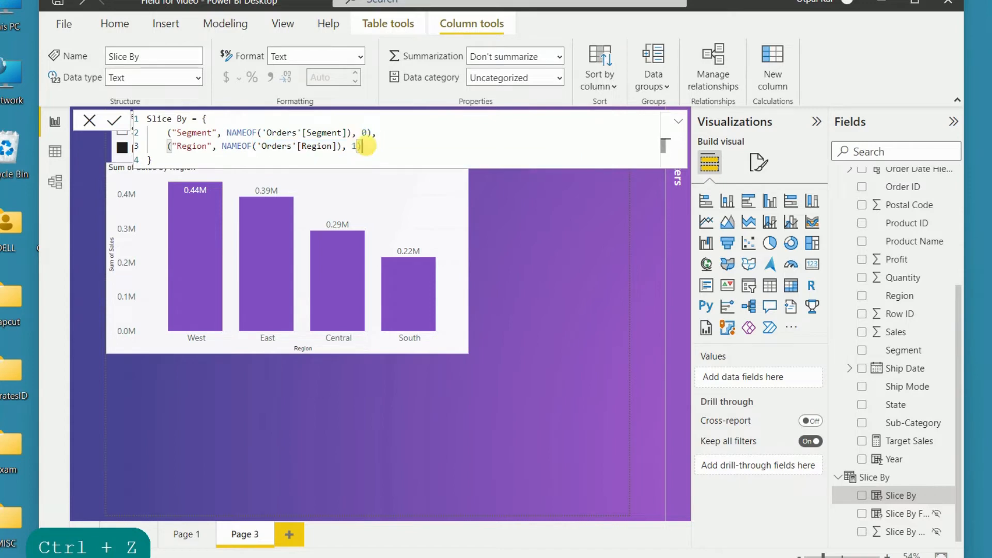
Step: Duplicate the Region entry in the Slice By definition as a third entry, separated by a comma
left_click_drag(380, 145, 164, 147)
key("ctrl+c")
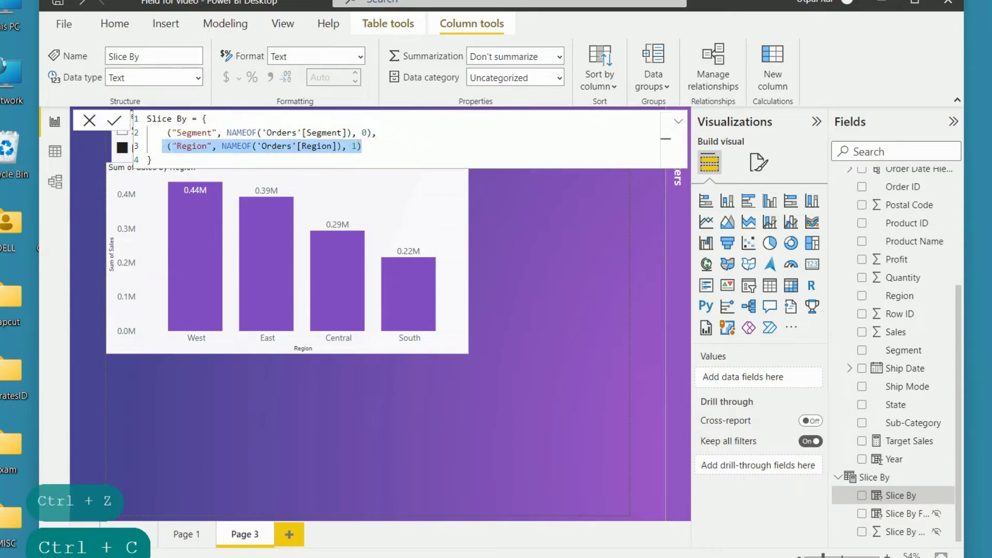
left_click(362, 145)
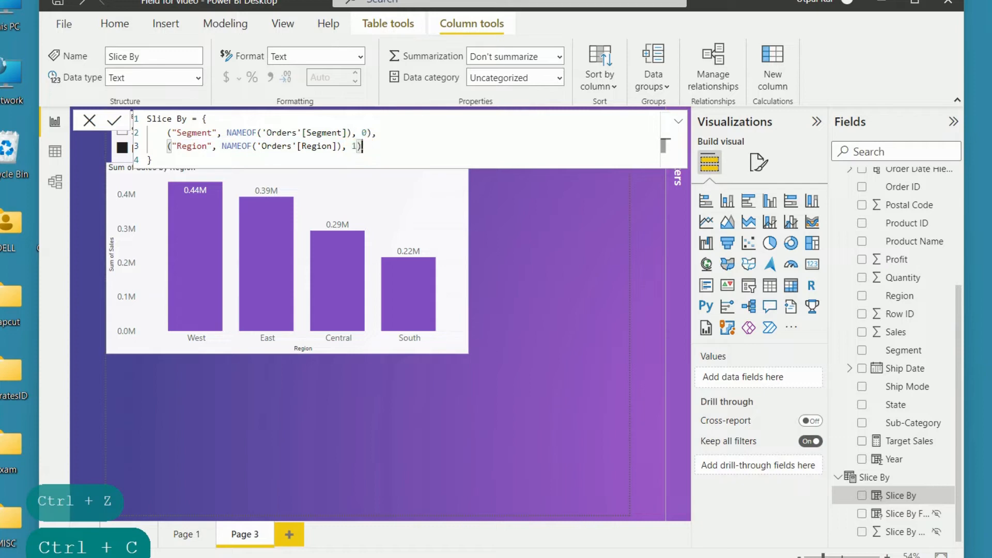
key("Return")
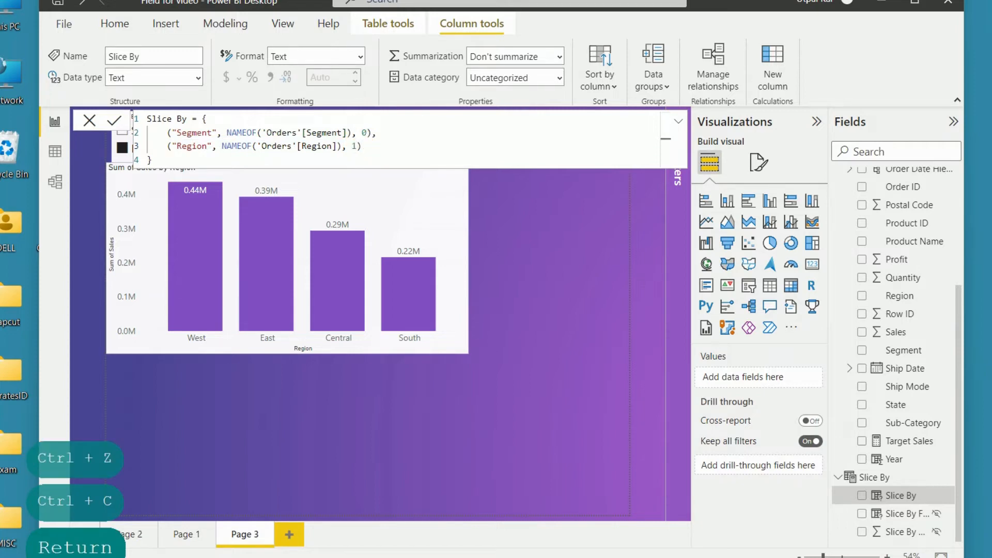
left_click(376, 146)
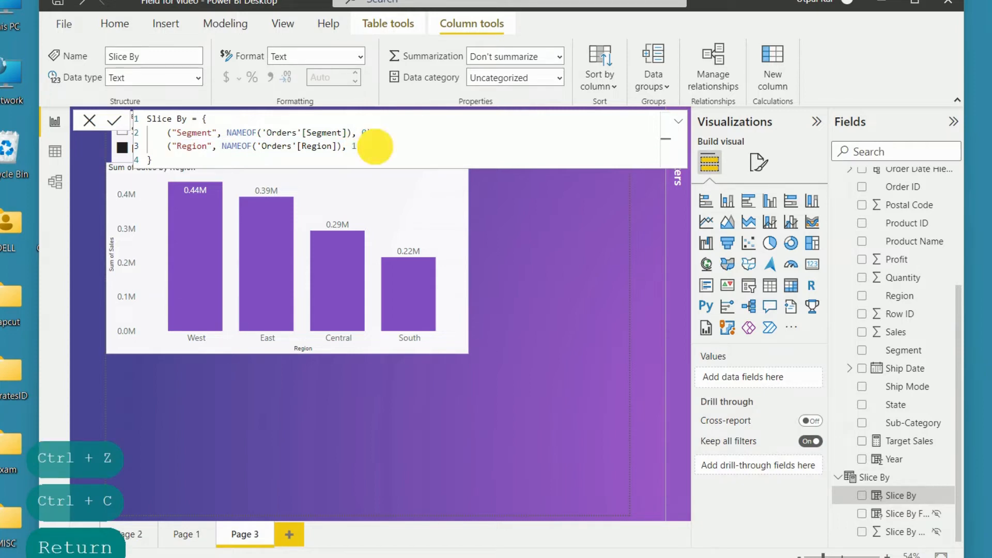
type(",")
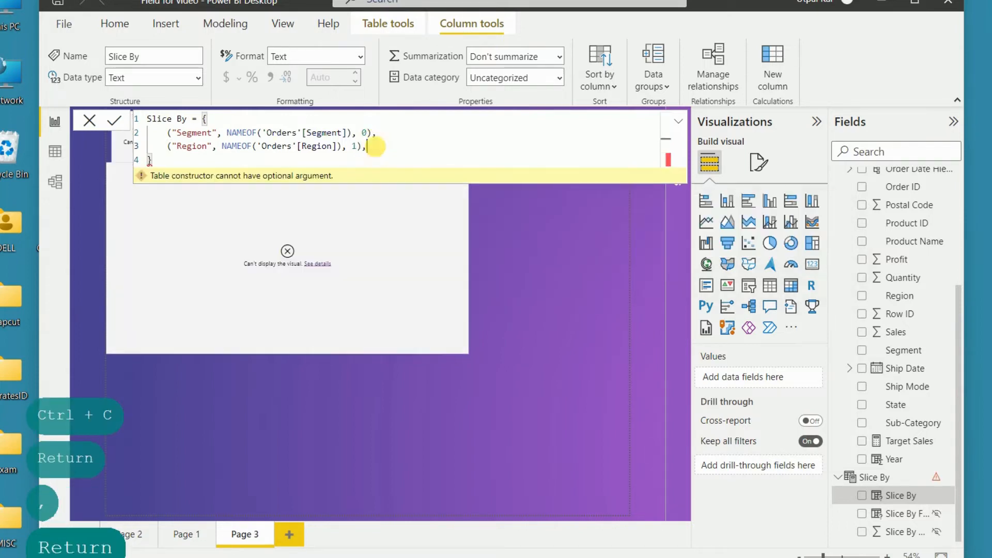
key("ctrl+v")
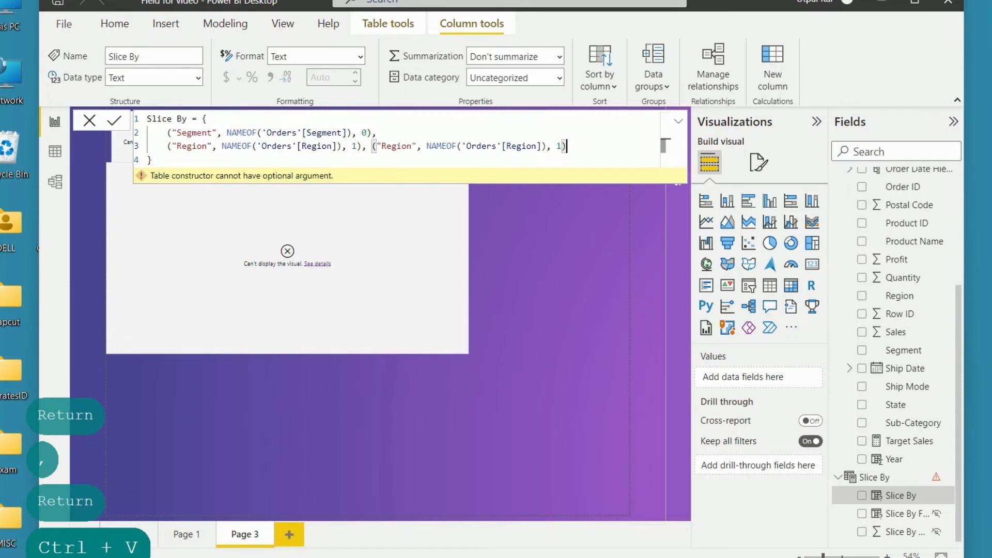
Step: Change the display name of the third entry in the Slice By definition to "Subcategory"
double_click(396, 146)
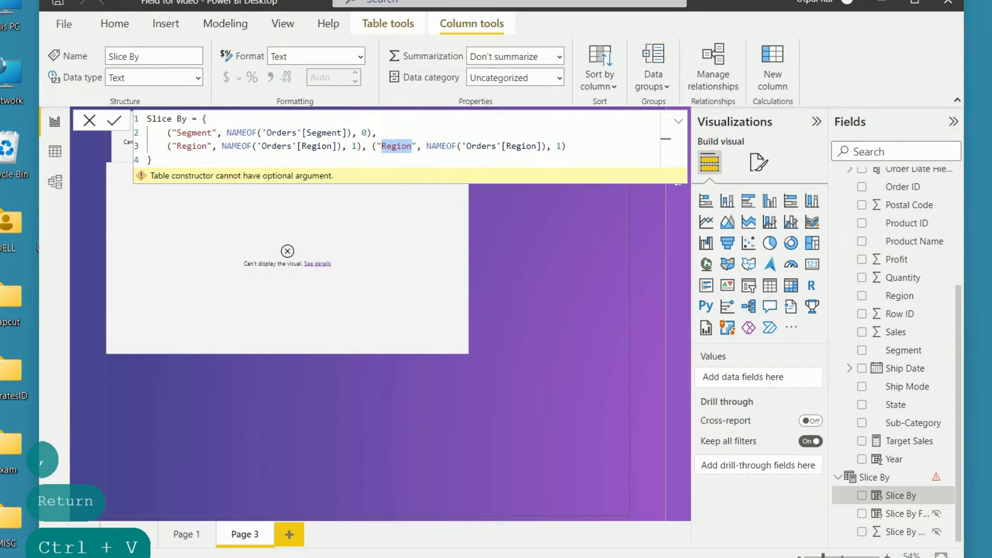
type("Sub")
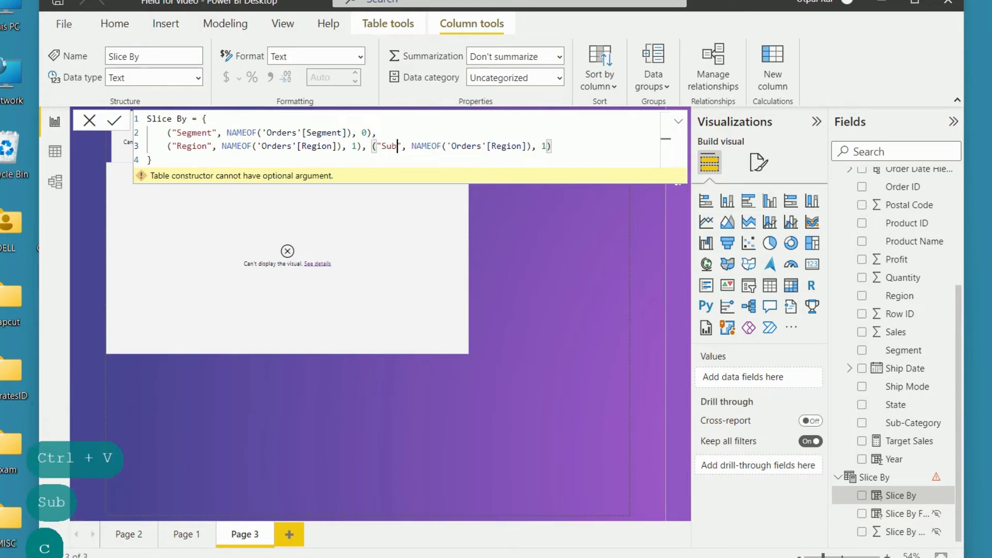
type("cate")
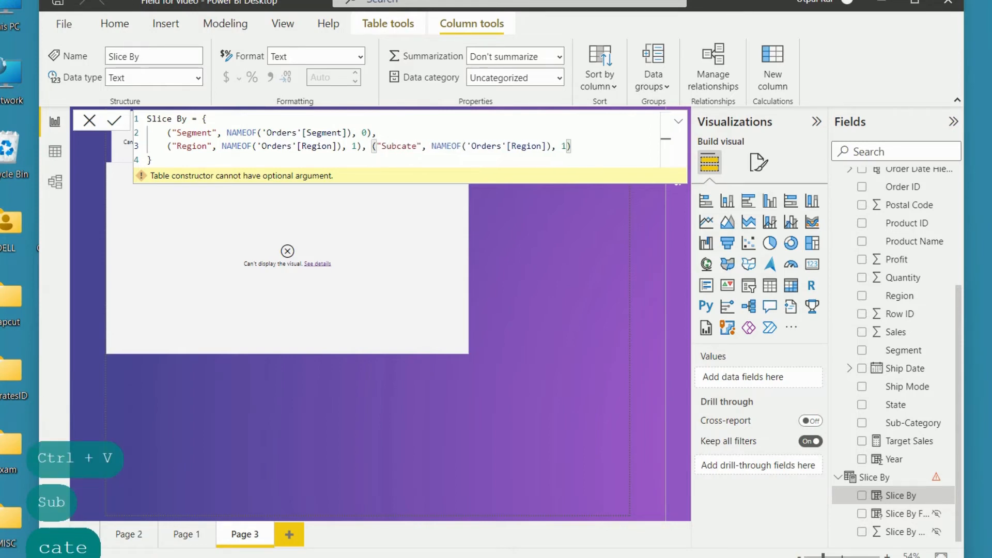
type("gory")
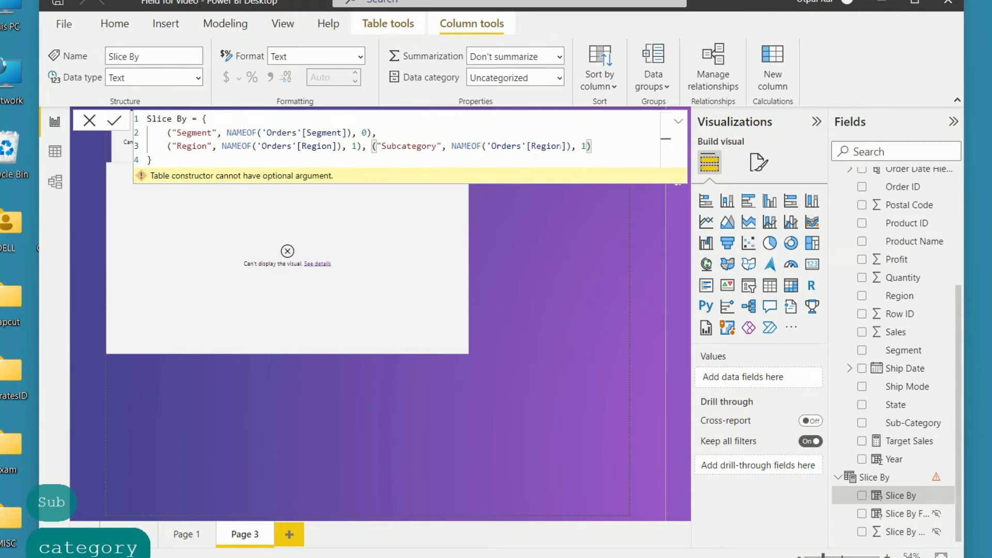
Step: Point the Subcategory entry's NAMEOF reference to the 'Orders'[Sub-Category] column
left_click(559, 145)
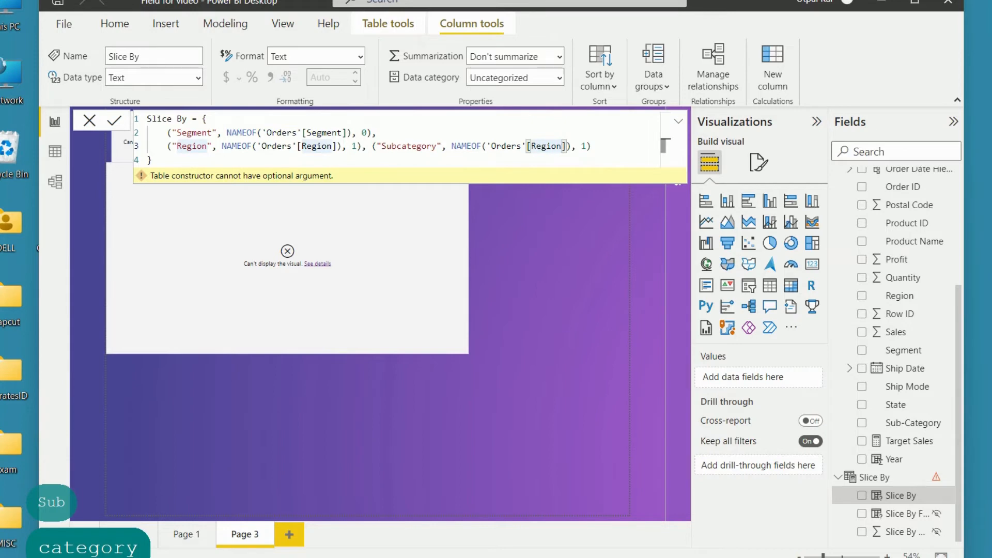
key("BackSpace")
key("BackSpace")
key("BackSpace")
key("BackSpace")
key("BackSpace")
key("BackSpace")
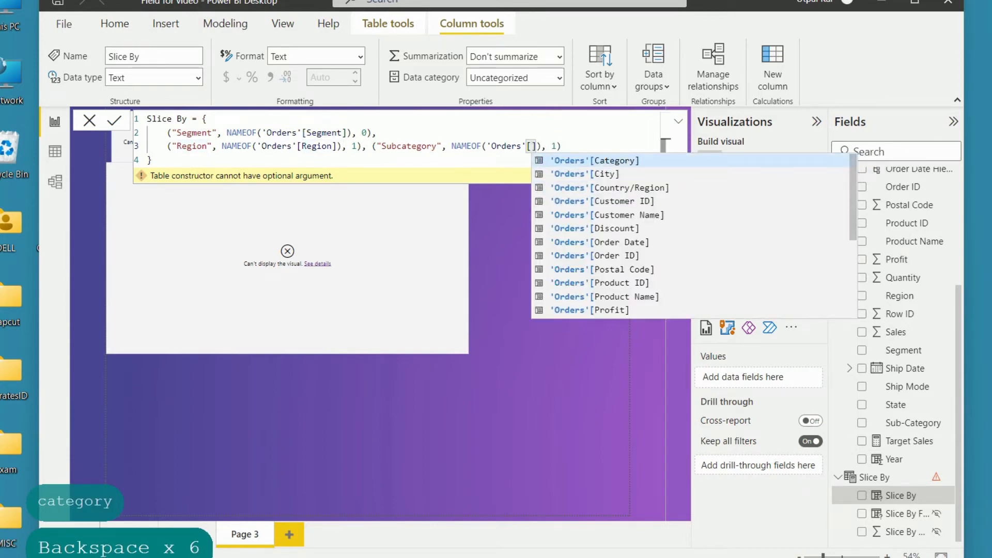
type("sub")
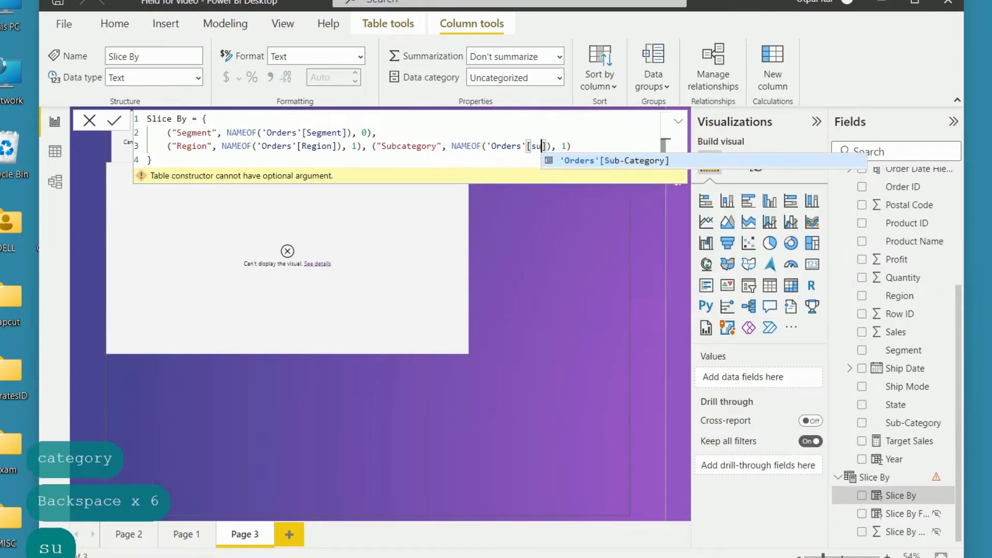
left_click(610, 166)
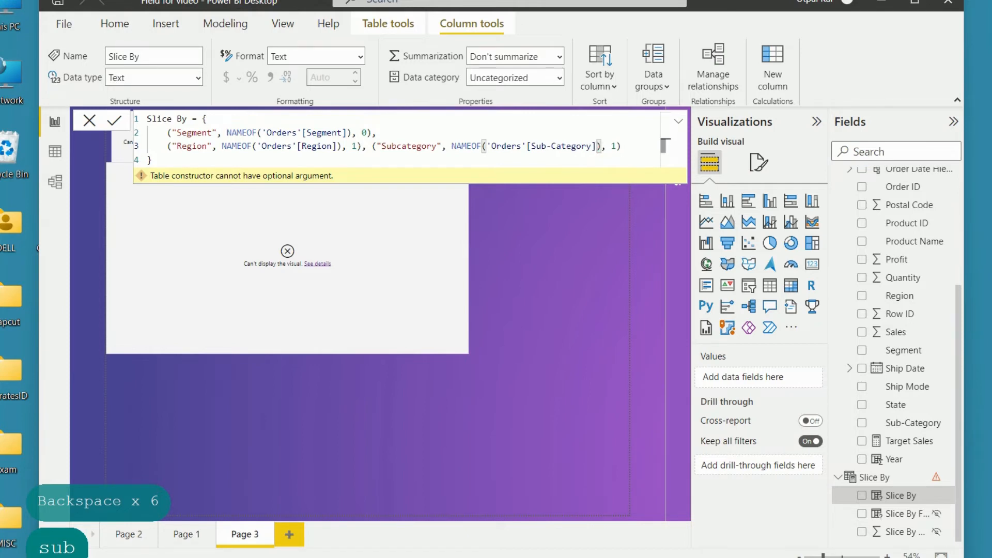
Step: Set the Subcategory entry's order number to 2, apply the definition and return to the report page
left_click(617, 147)
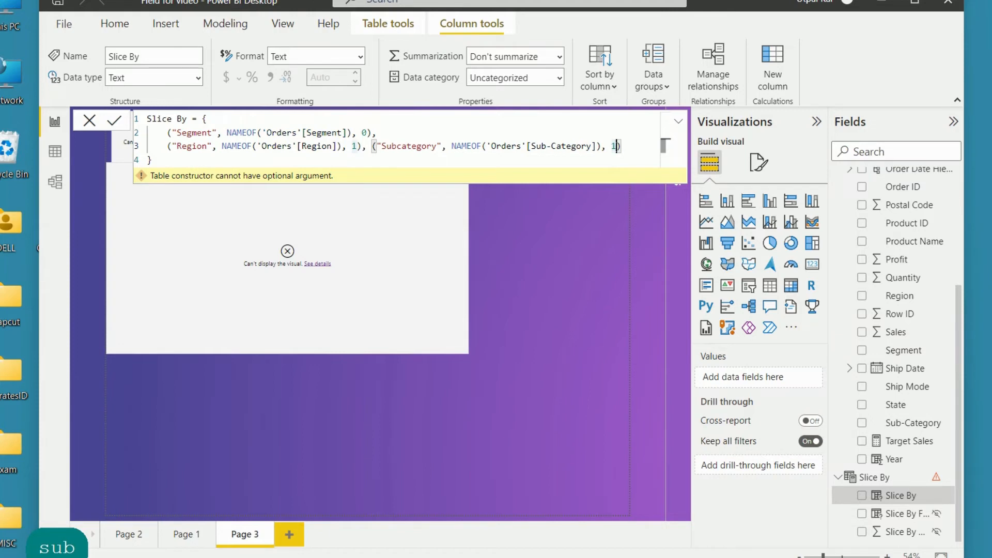
key("BackSpace")
type("2")
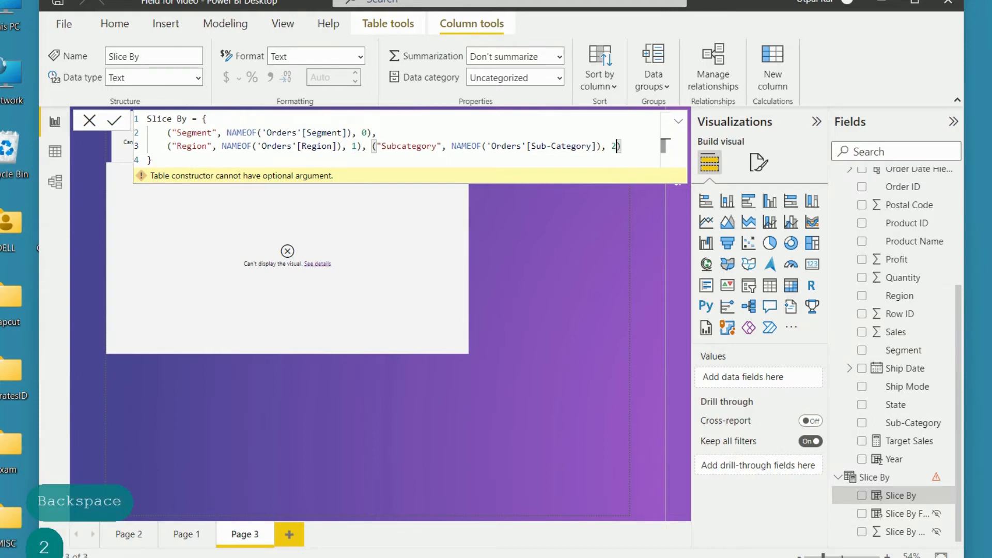
left_click(625, 146)
left_click(553, 245)
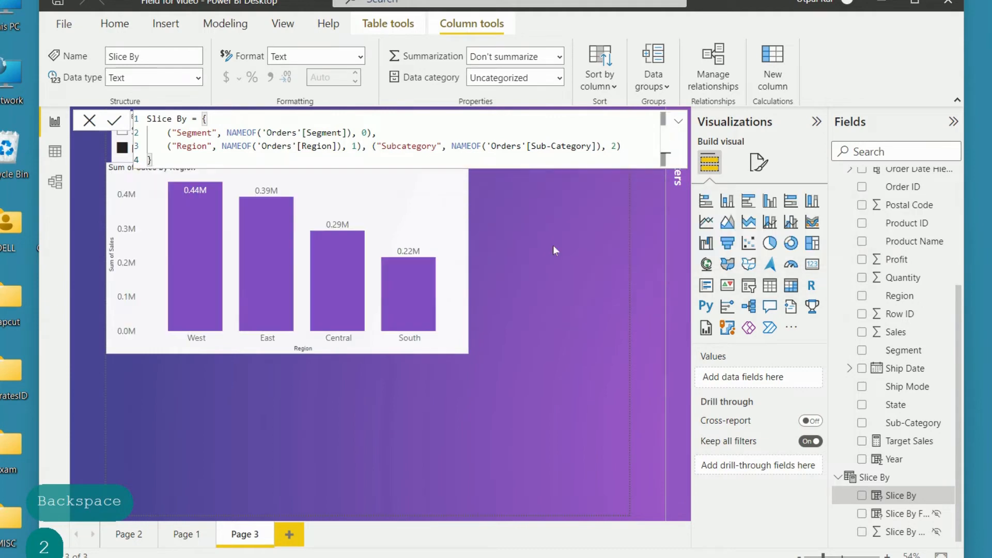
left_click(52, 154)
left_click(54, 122)
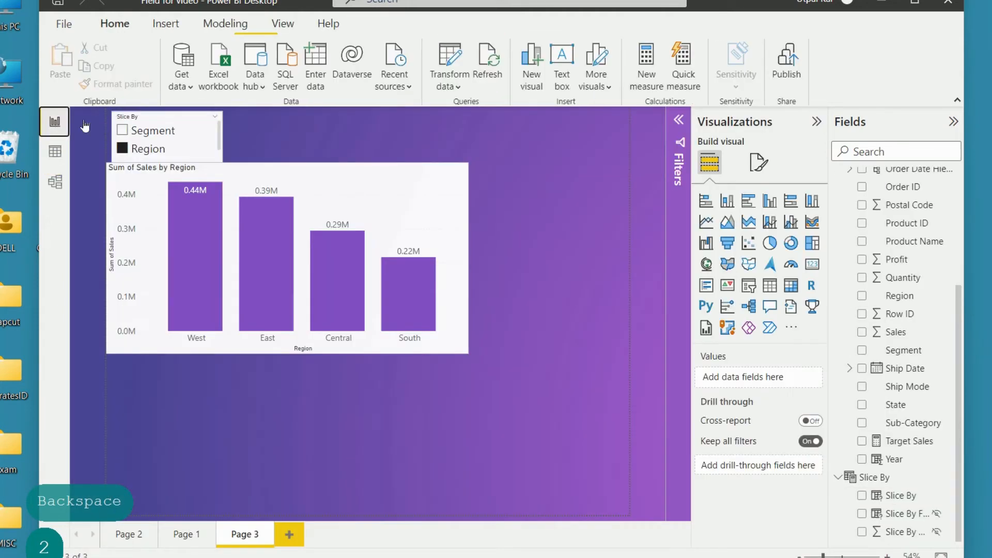
Step: Lower the column chart, choose Segment in the slicer, and reposition and enlarge the slicer to fit its three options
left_click_drag(410, 195, 409, 225)
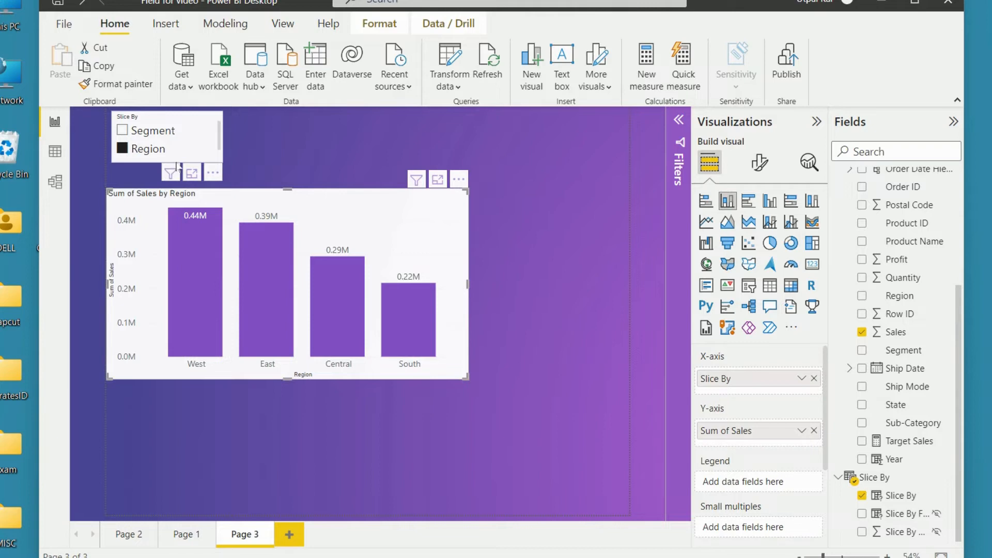
left_click(184, 129)
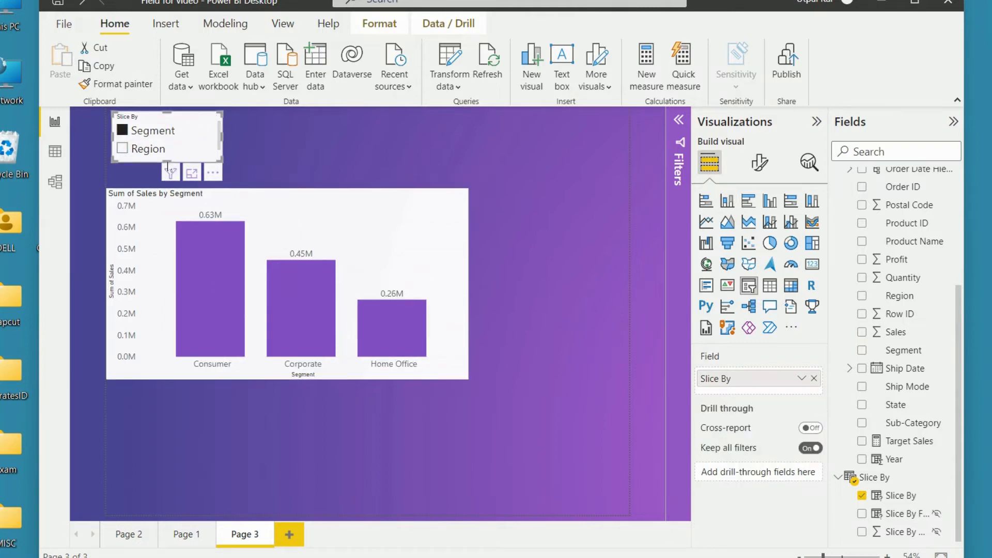
left_click_drag(169, 167, 164, 175)
left_click(162, 119)
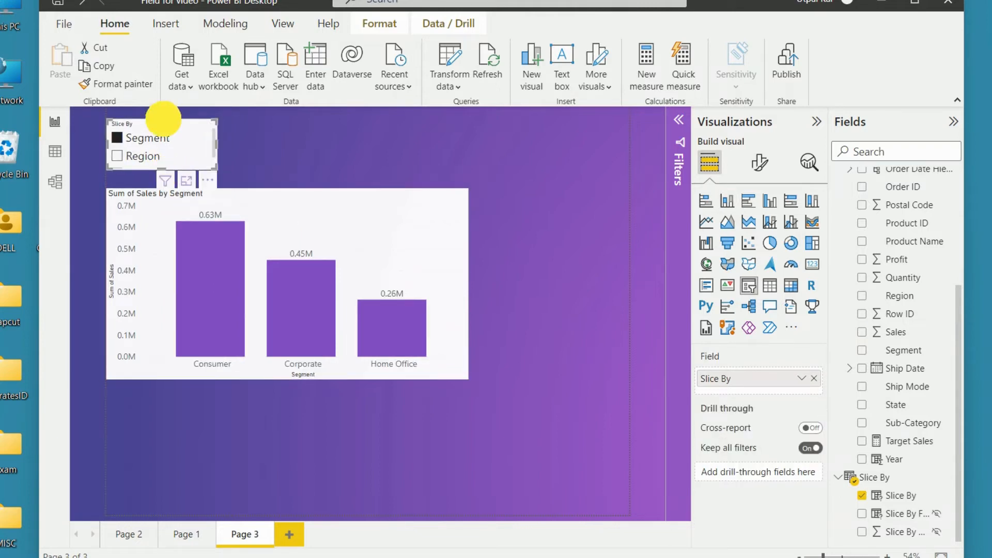
left_click_drag(164, 120, 161, 107)
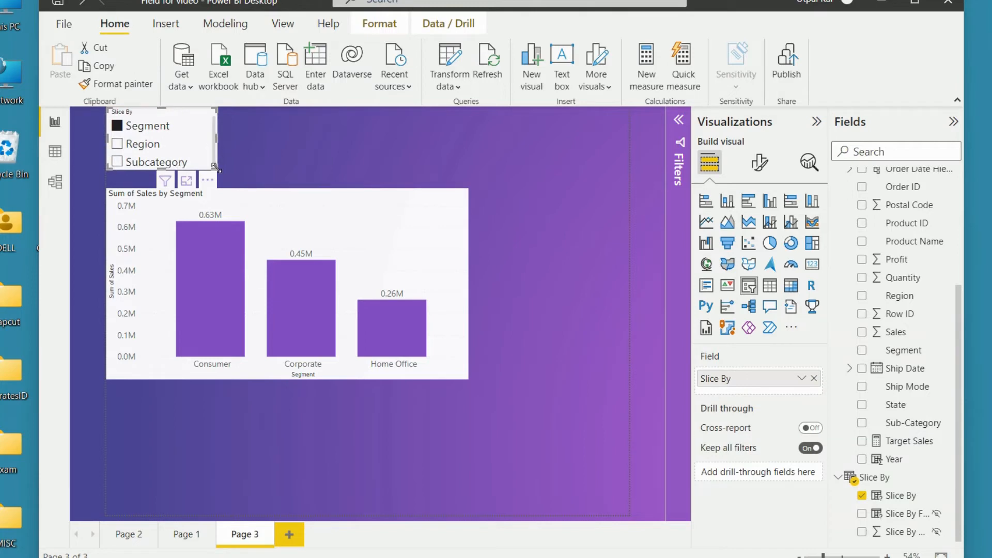
left_click_drag(214, 166, 225, 177)
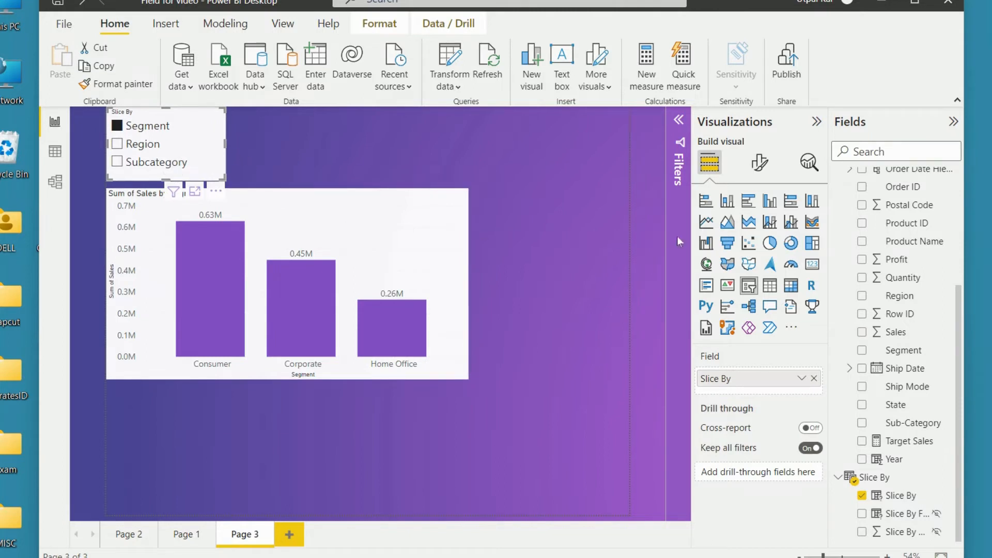
Step: Set the Slice By slicer's orientation to Horizontal and turn on Single select
left_click(760, 162)
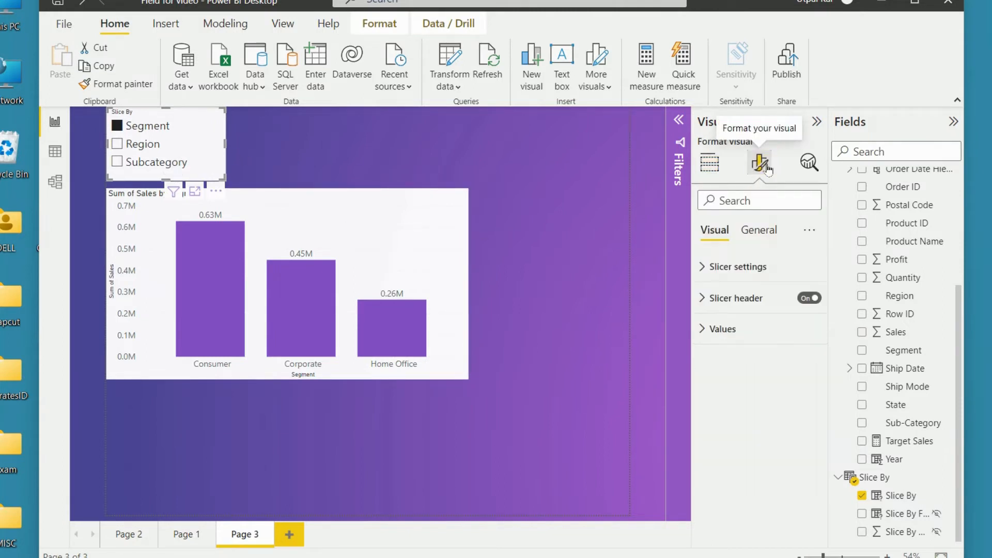
left_click(706, 266)
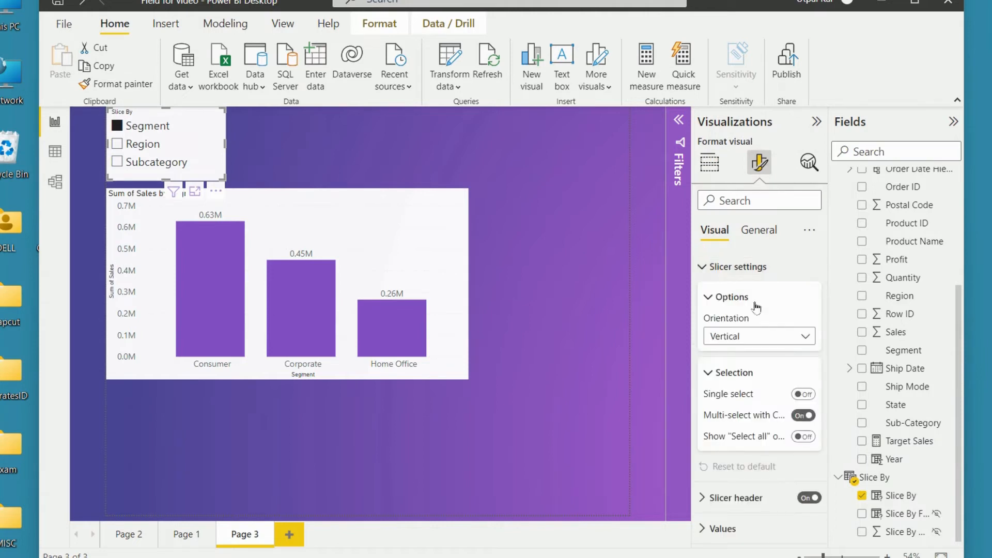
left_click(787, 337)
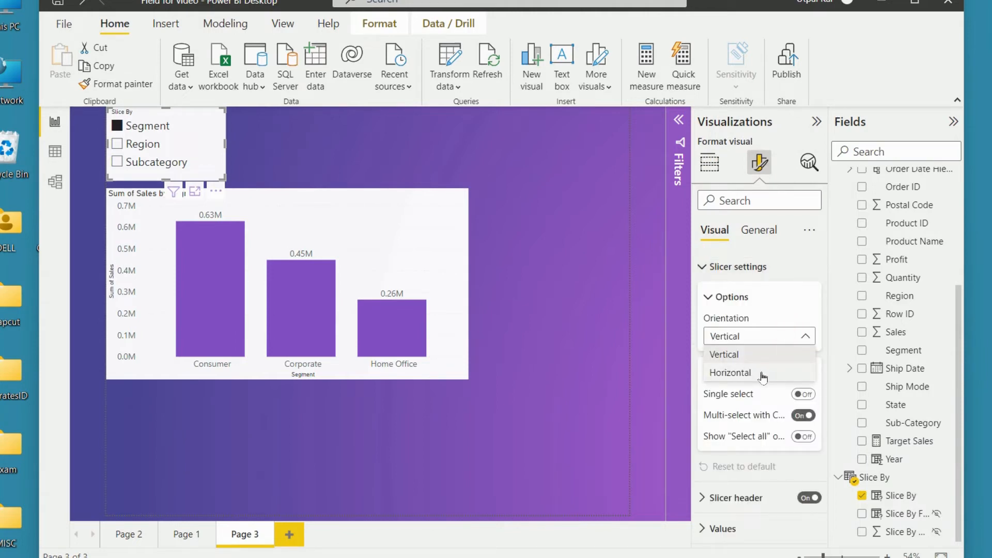
left_click(762, 372)
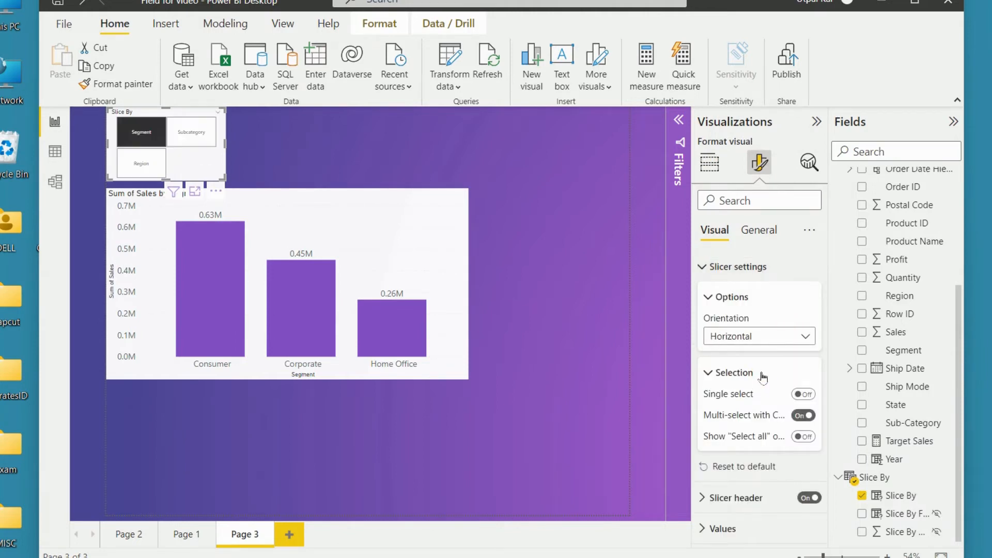
left_click(805, 395)
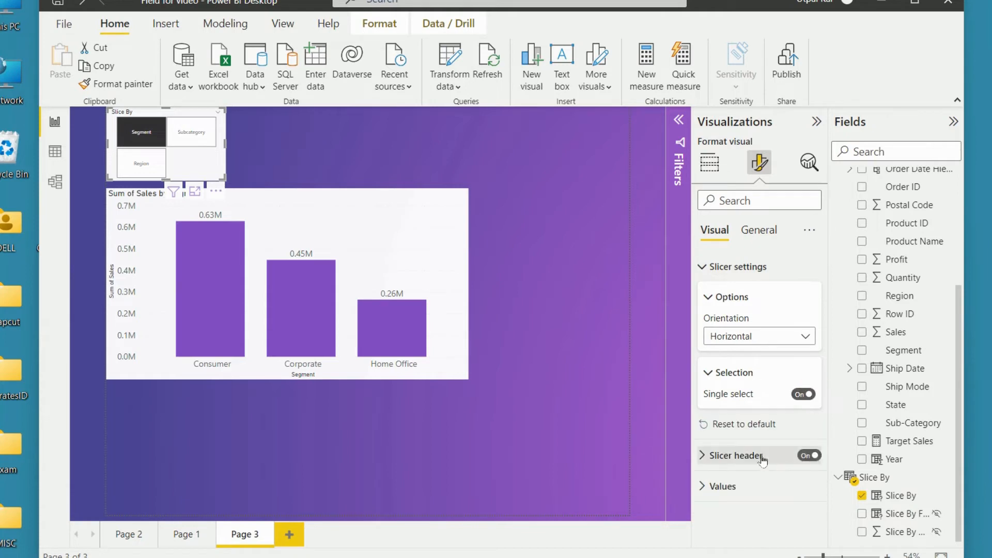
Step: Increase the Slice By slicer's header text to font size 17
left_click(706, 451)
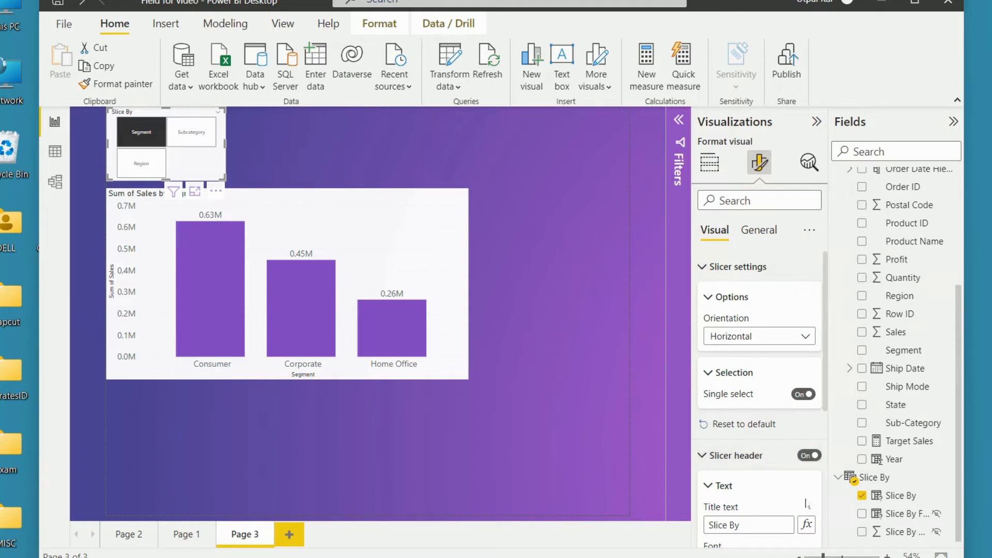
scroll(791, 266, "down", 3)
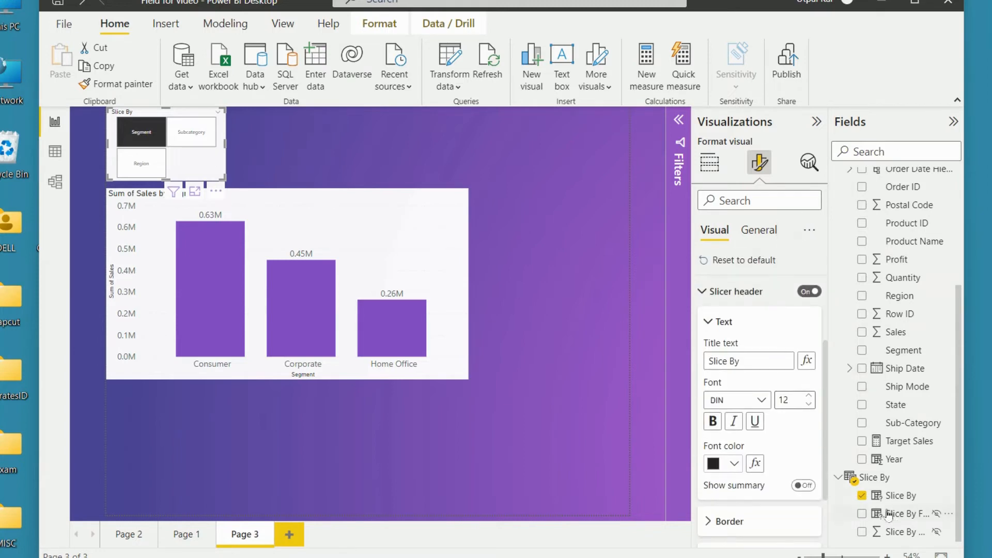
left_click(809, 396)
left_click(808, 396)
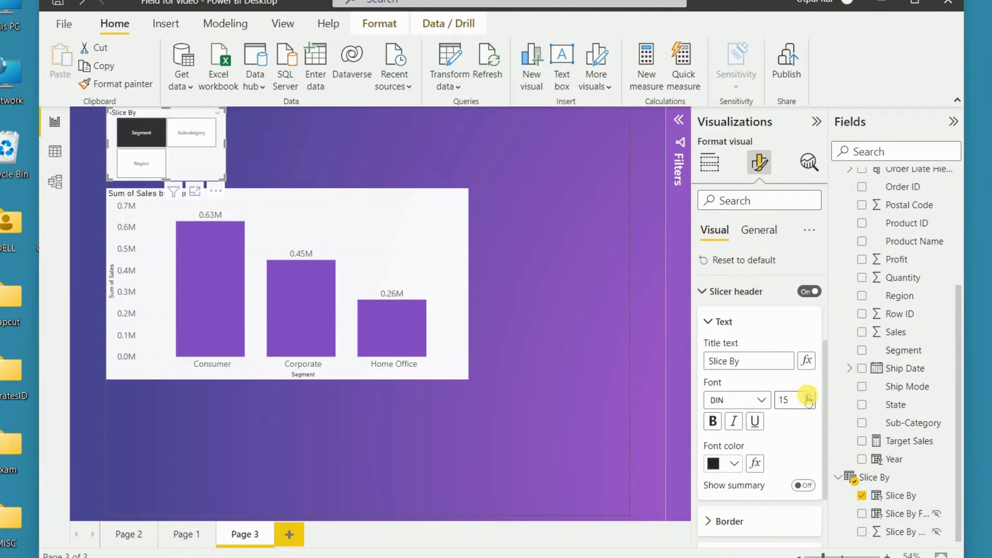
left_click(809, 396)
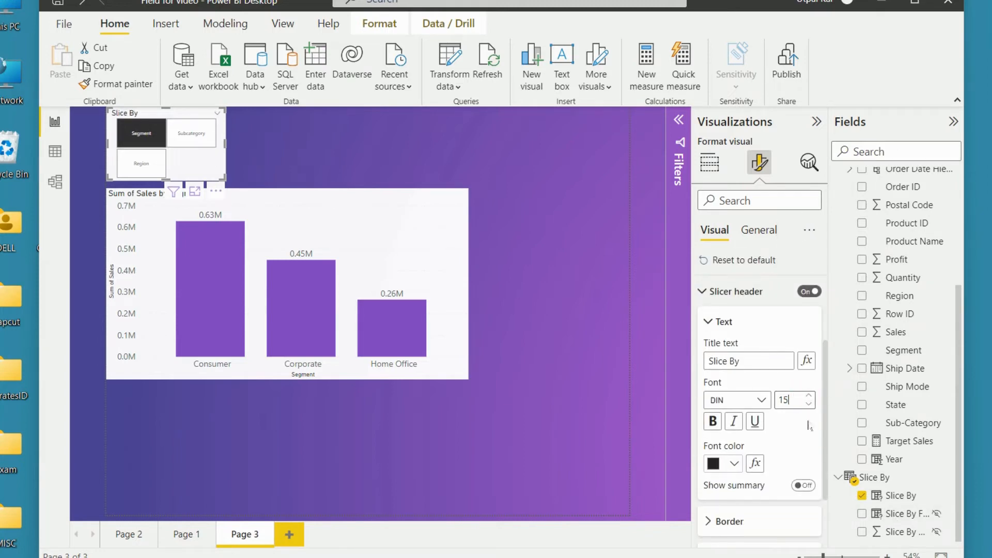
left_click(708, 323)
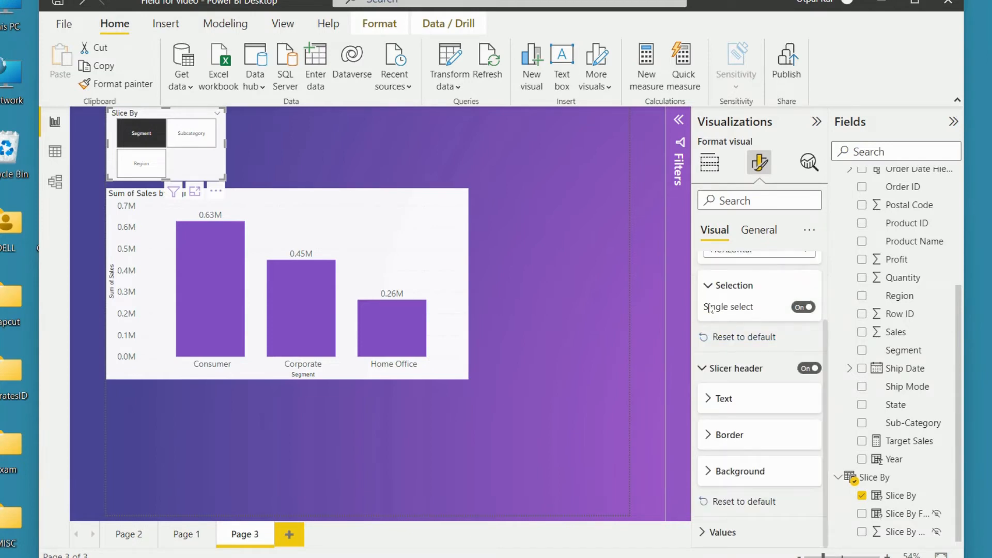
left_click(709, 286)
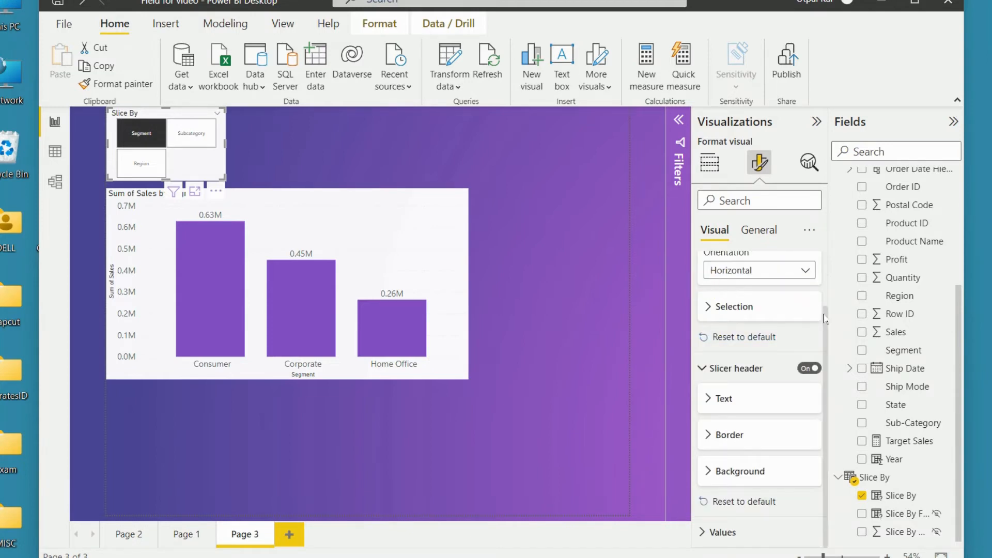
scroll(826, 320, "up", 2)
left_click(700, 267)
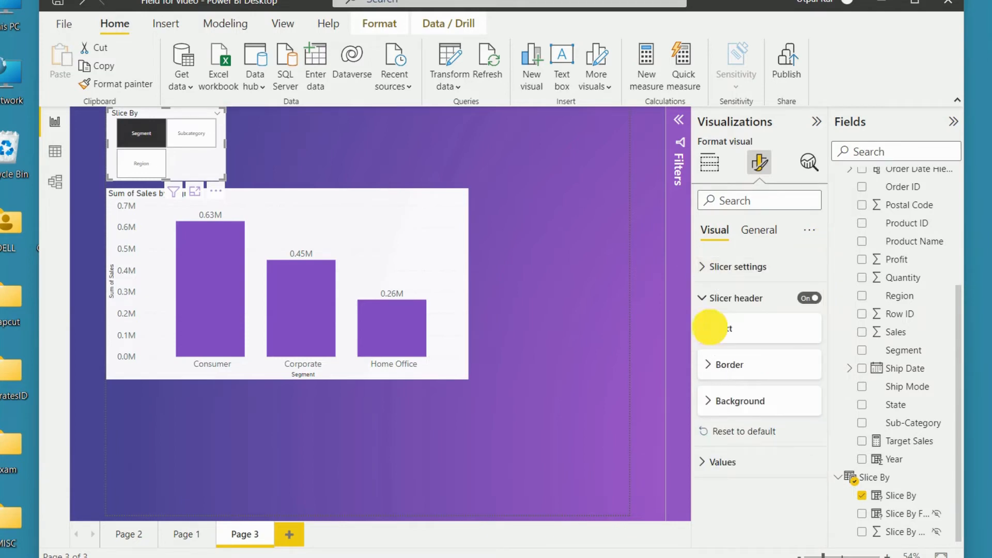
left_click(709, 329)
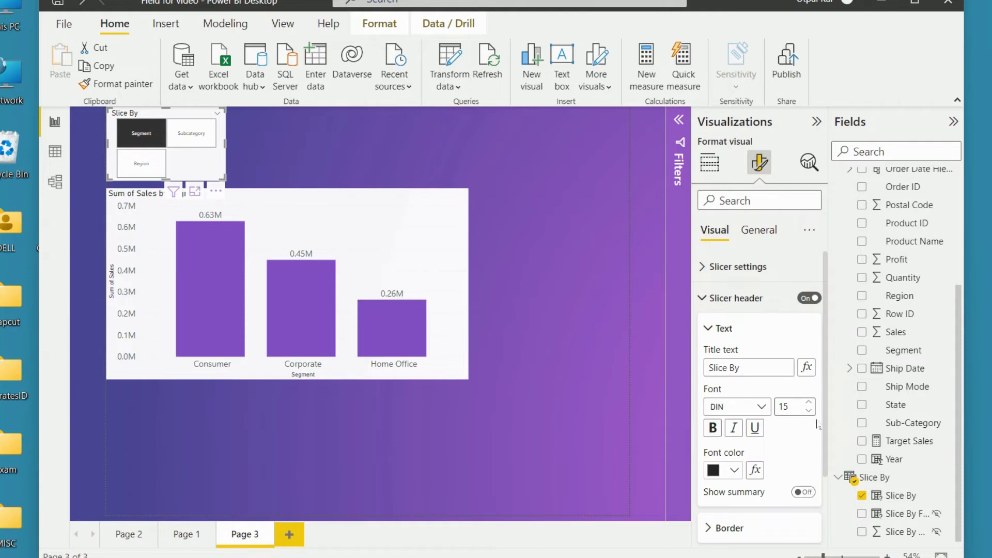
left_click(809, 403)
left_click(809, 403)
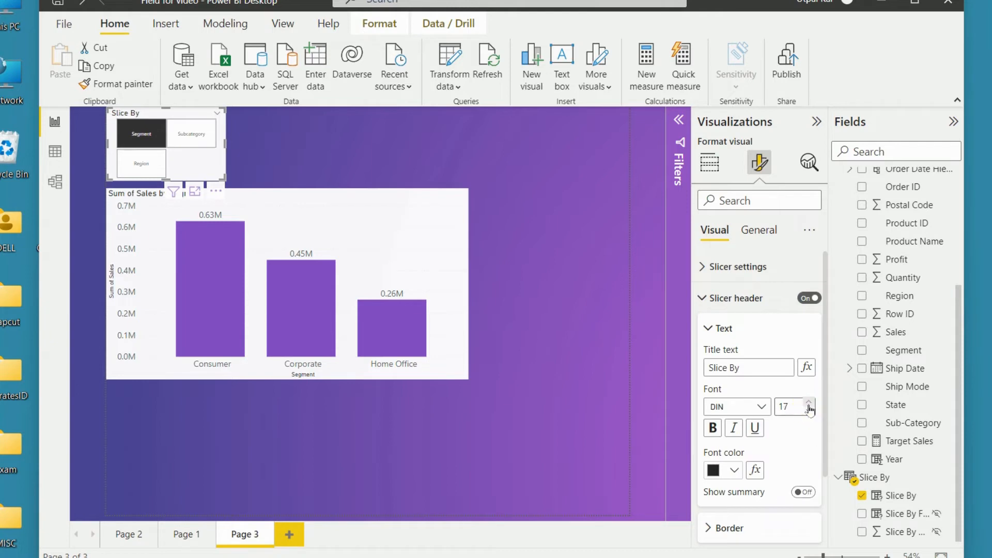
left_click(709, 330)
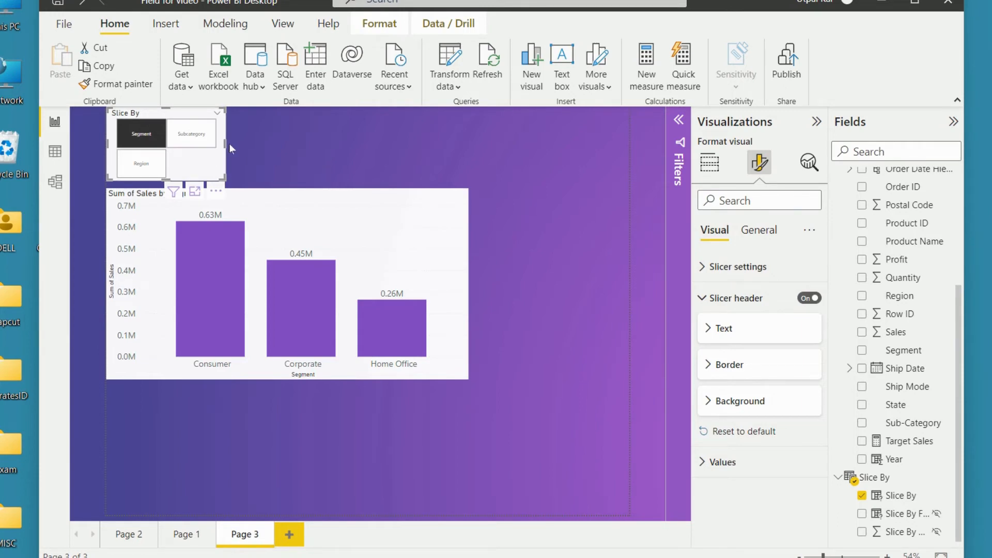
Step: Widen the Slice By slicer to nearly three fifths of the chart's width and test Subcategory, Region and Segment in turn
left_click_drag(226, 144, 308, 160)
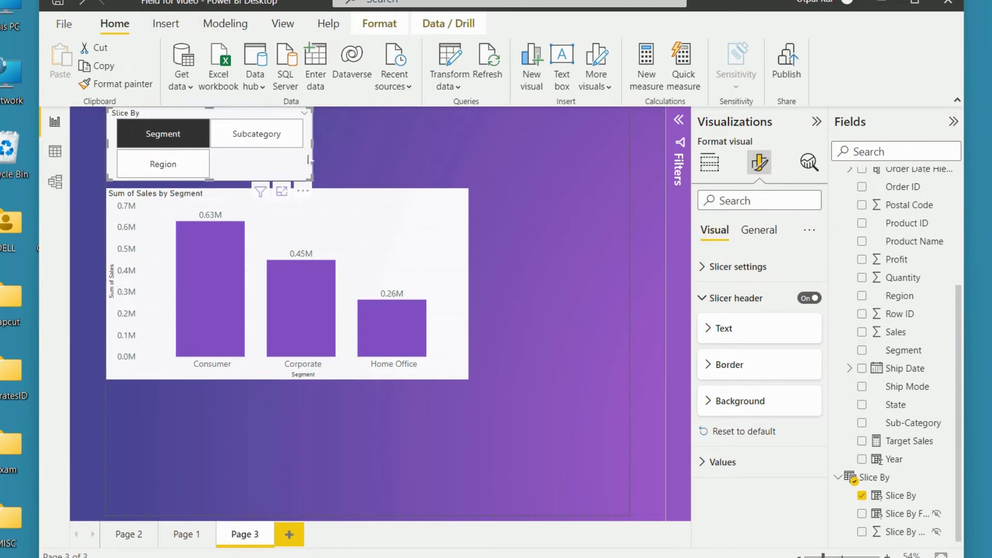
left_click(257, 138)
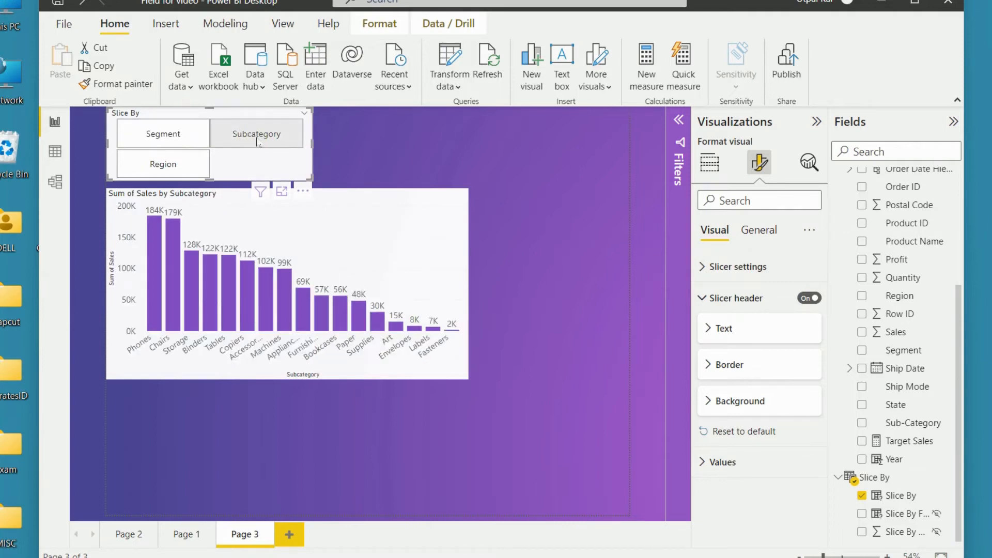
left_click(160, 163)
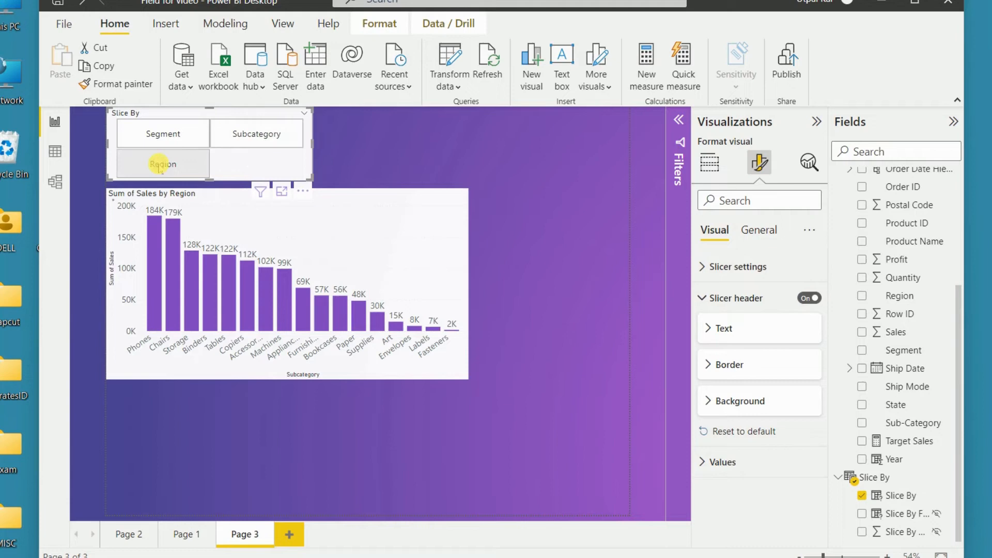
left_click(160, 134)
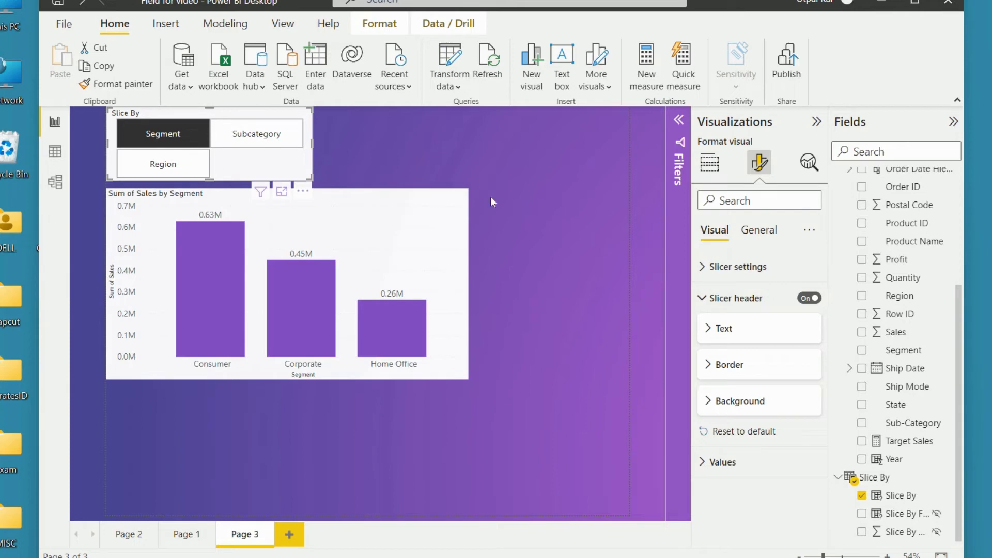
Step: Move the Slice By field from the sales chart's X-axis to its Legend
left_click(455, 248)
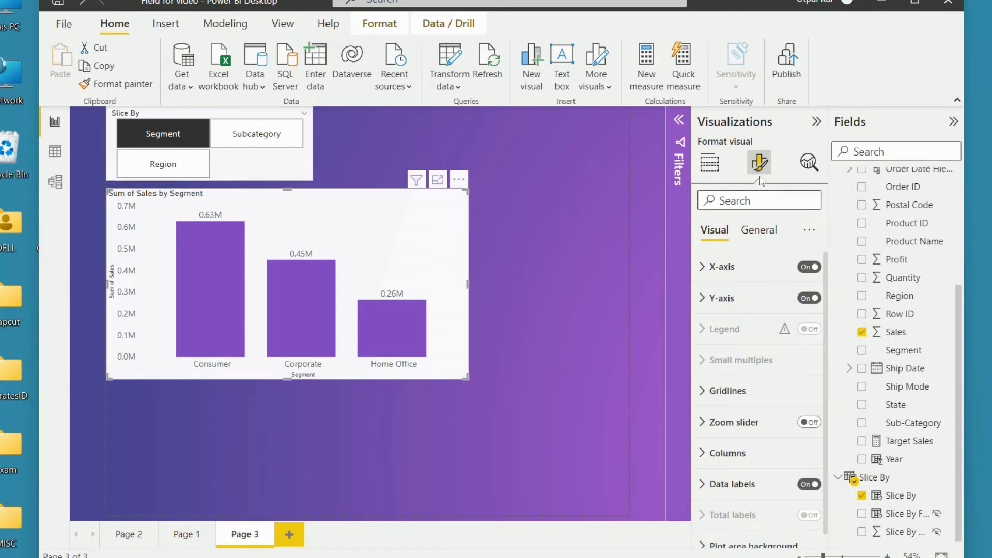
left_click(710, 163)
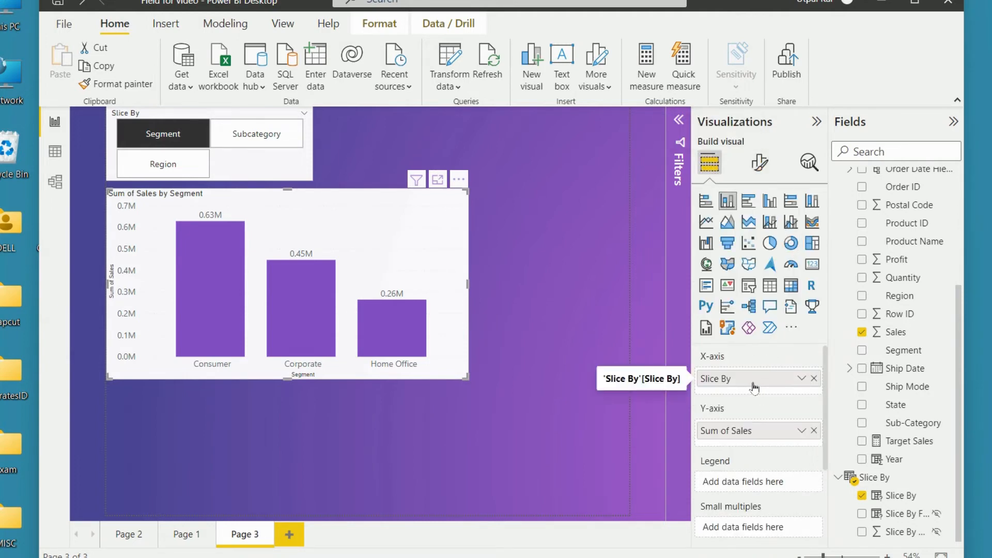
left_click_drag(754, 388, 752, 474)
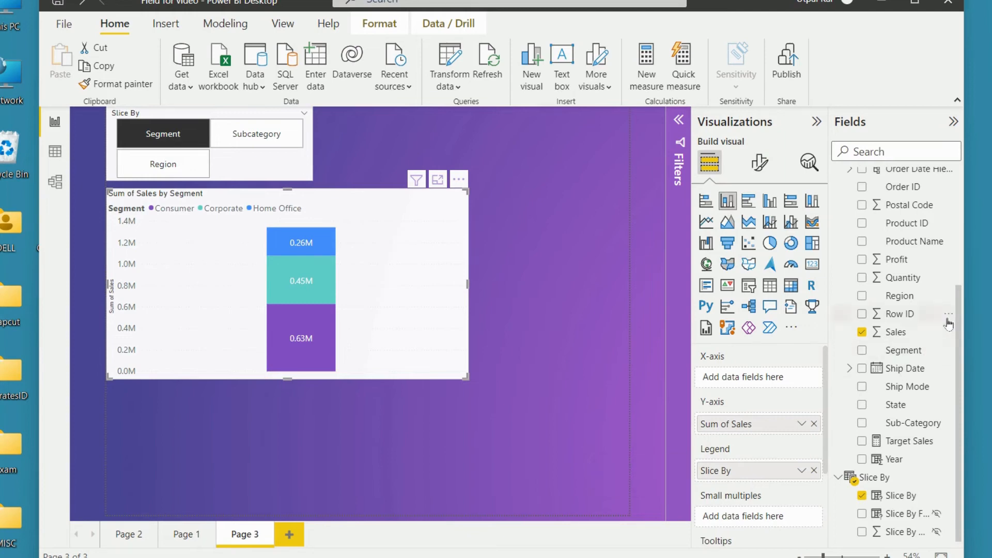
Step: Put the Order Date's Date Hierarchy from the Orders table on the sales chart's X-axis
left_click_drag(960, 319, 966, 207)
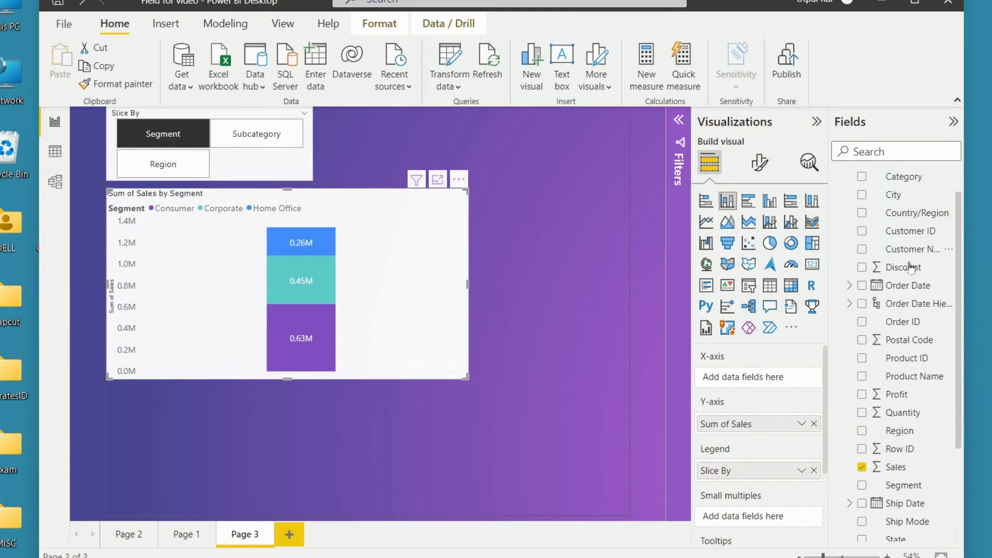
left_click(850, 286)
left_click_drag(909, 304, 780, 381)
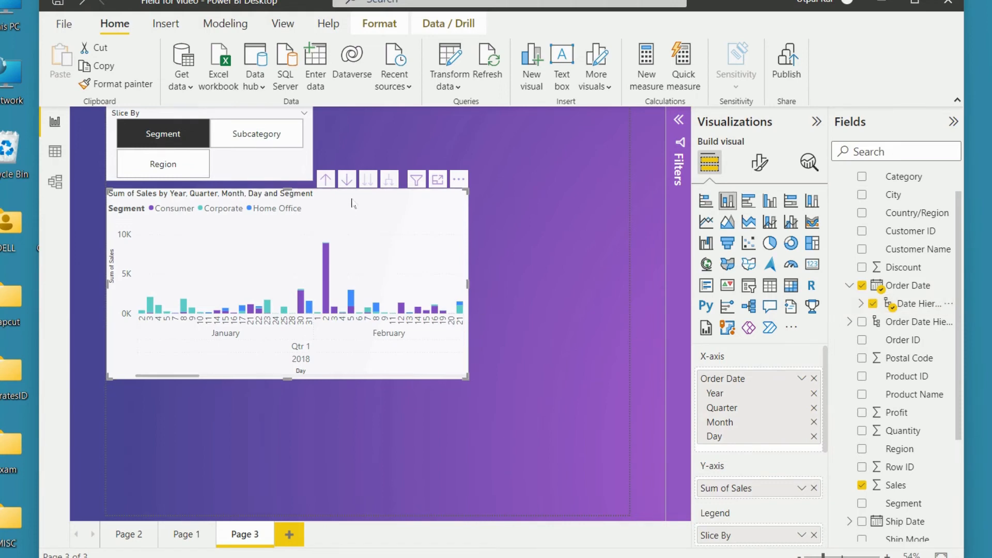
Step: Turn on drill mode for the sales chart and drill it up from days to the Year level
left_click(347, 180)
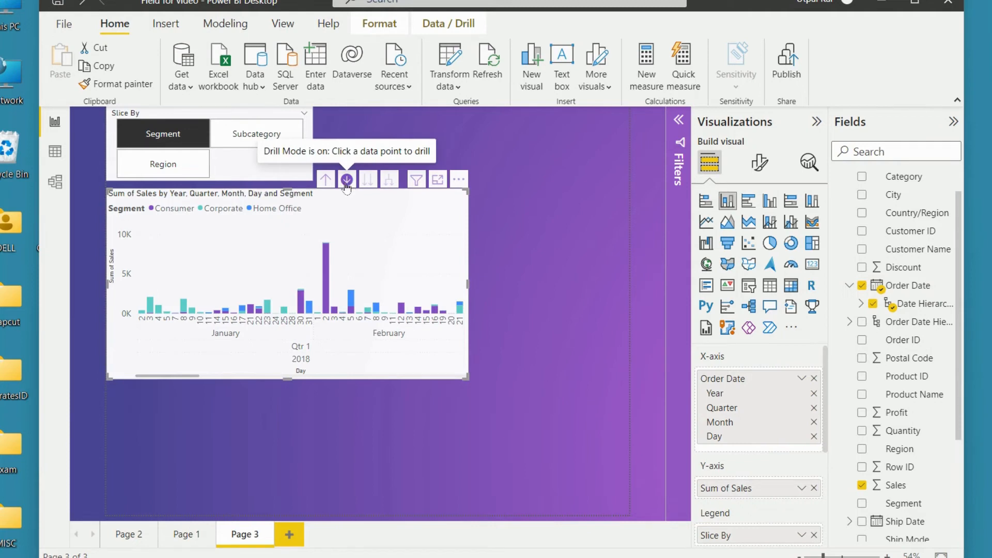
left_click(326, 179)
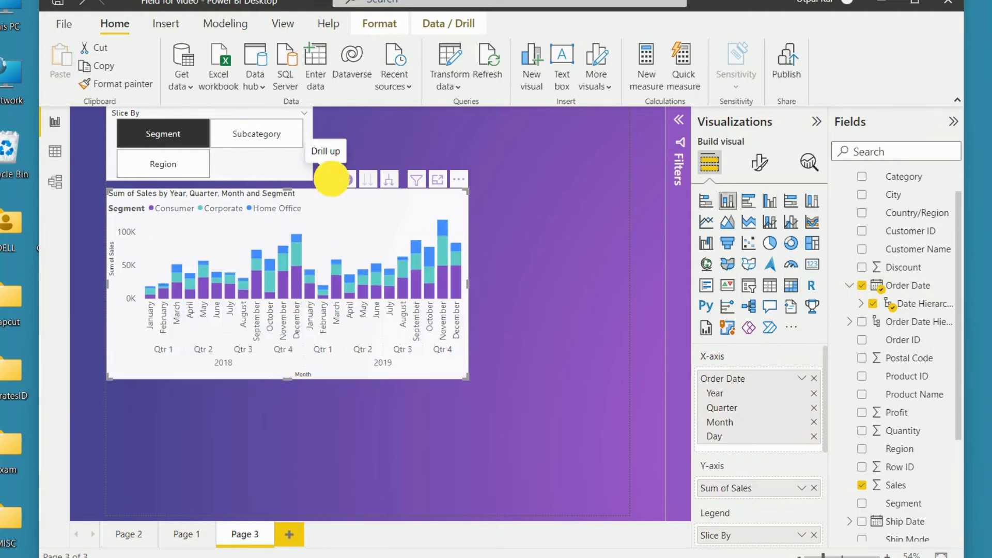
left_click(326, 179)
left_click(326, 180)
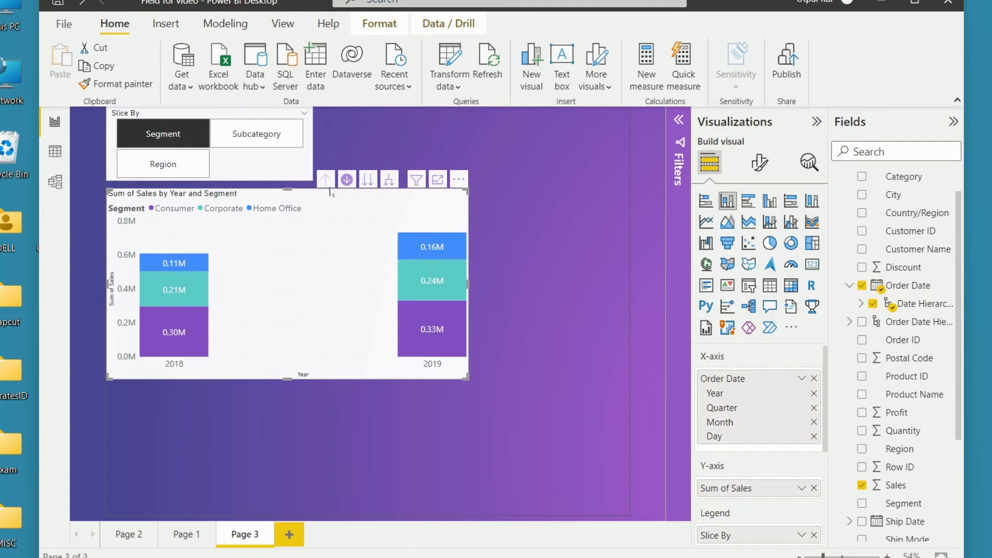
Step: Take the sales chart to the Month level of the hierarchy and switch Slice By to Subcategory, then Region
left_click(346, 181)
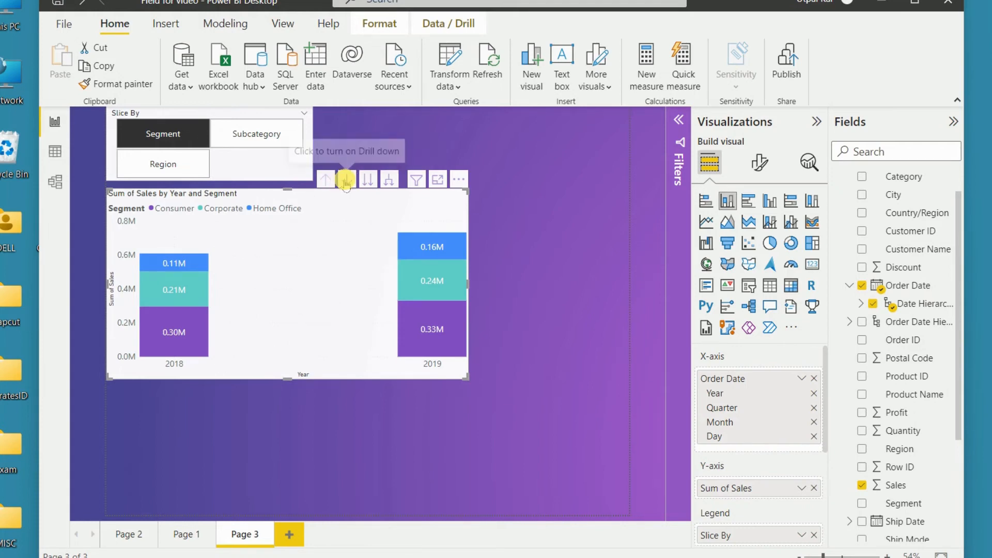
left_click(346, 181)
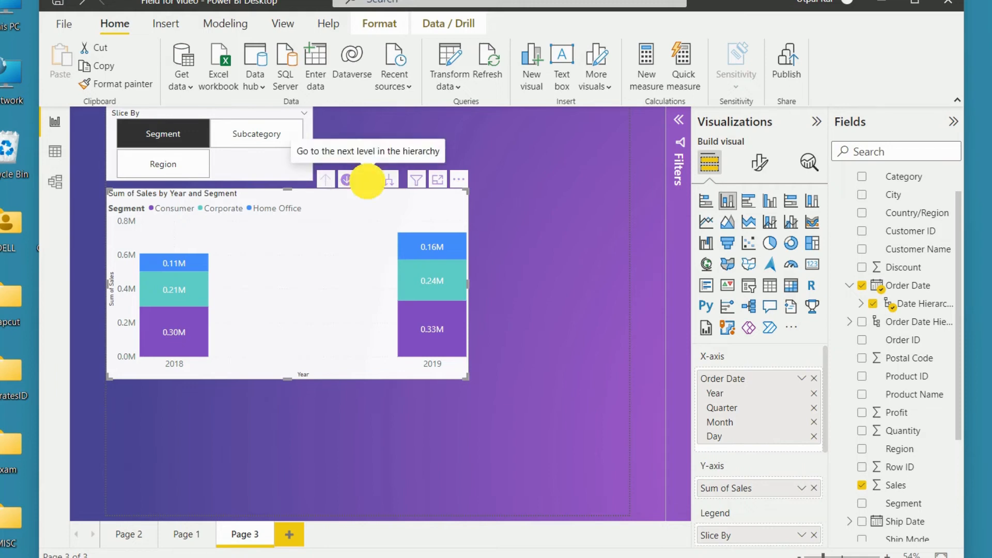
left_click(368, 181)
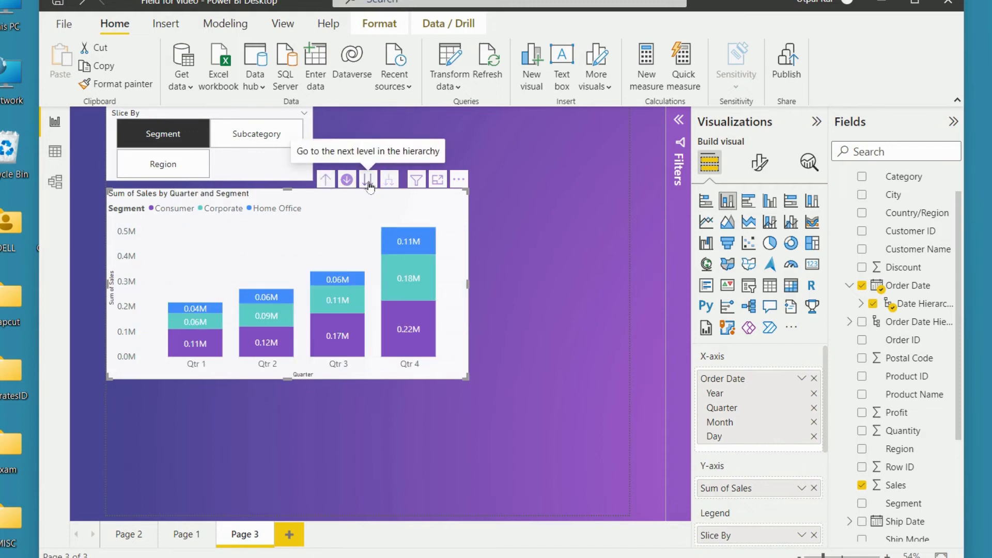
left_click(368, 181)
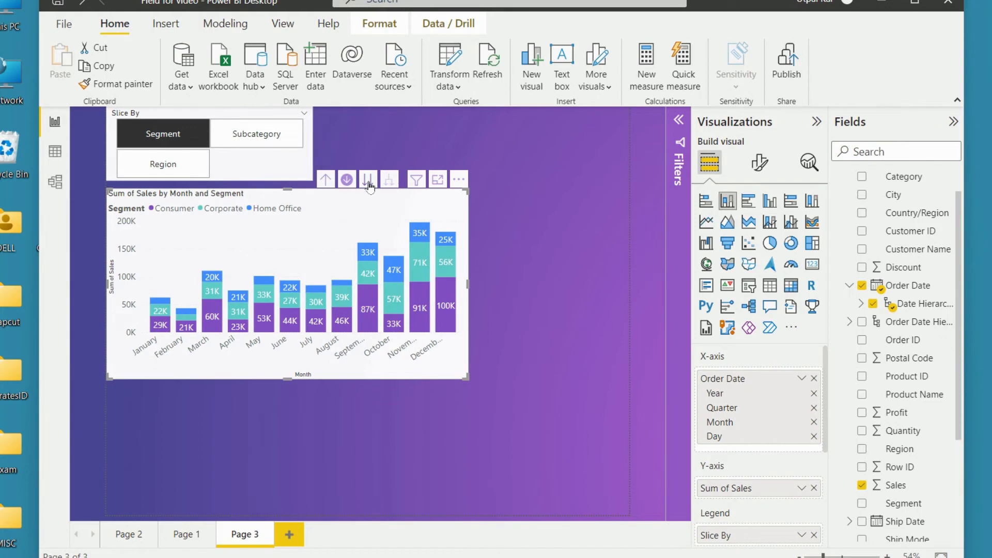
left_click(258, 133)
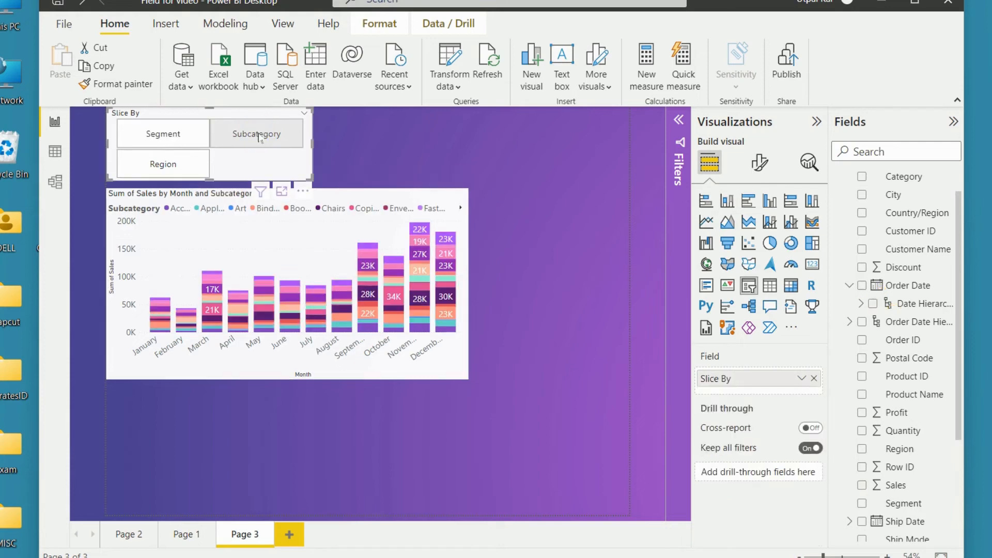
left_click(190, 166)
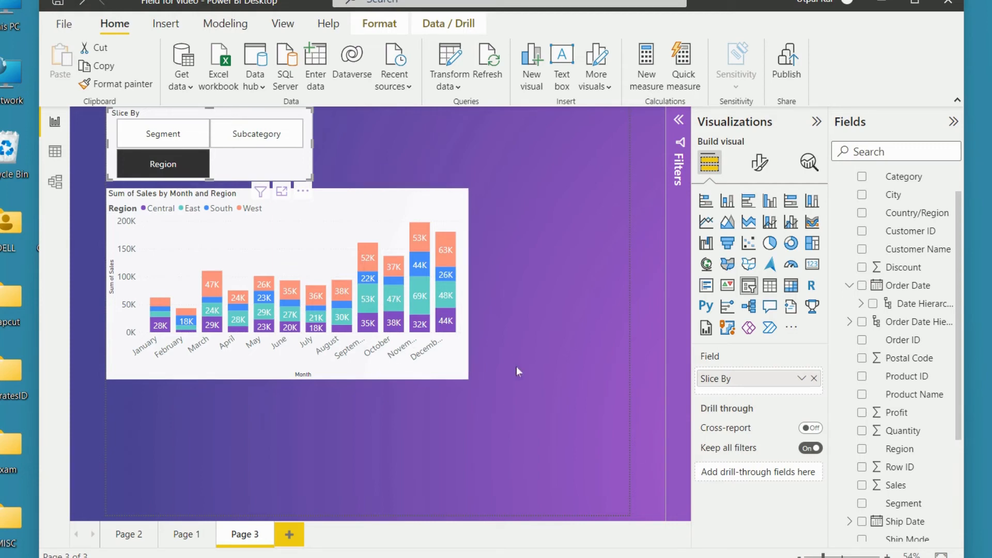
Step: Add a second slicer to the page and fill it with the Order Date's Date Hierarchy
left_click(558, 190)
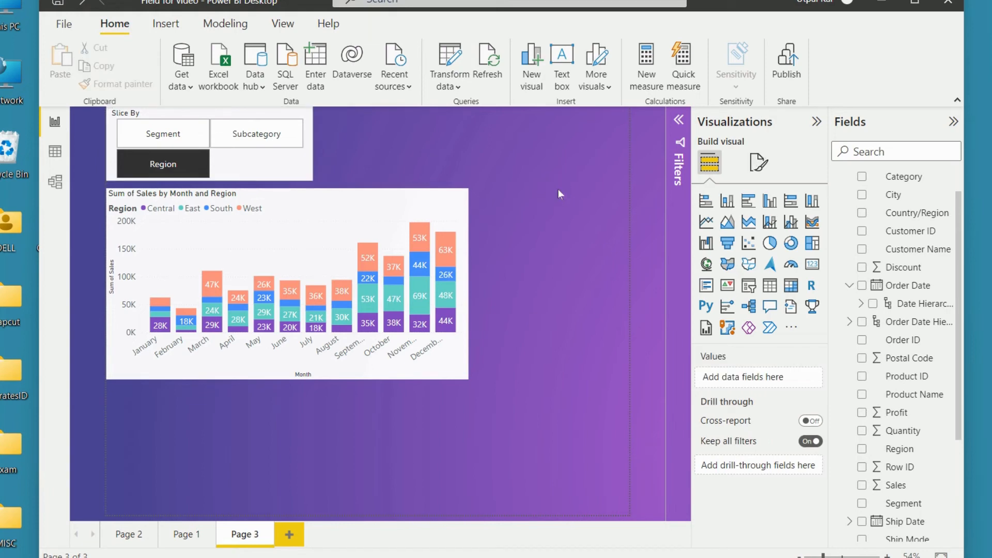
left_click(749, 286)
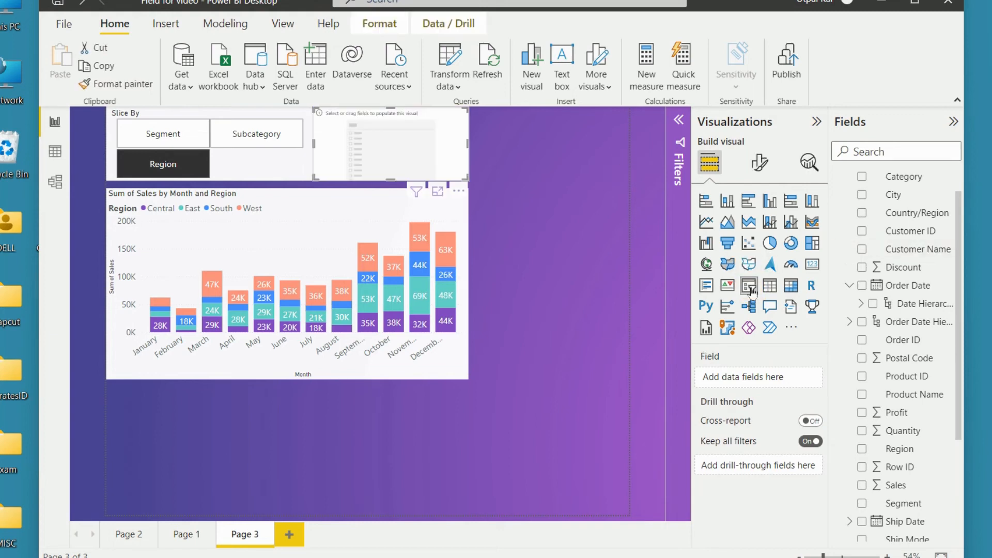
left_click(955, 261)
left_click_drag(955, 261, 959, 182)
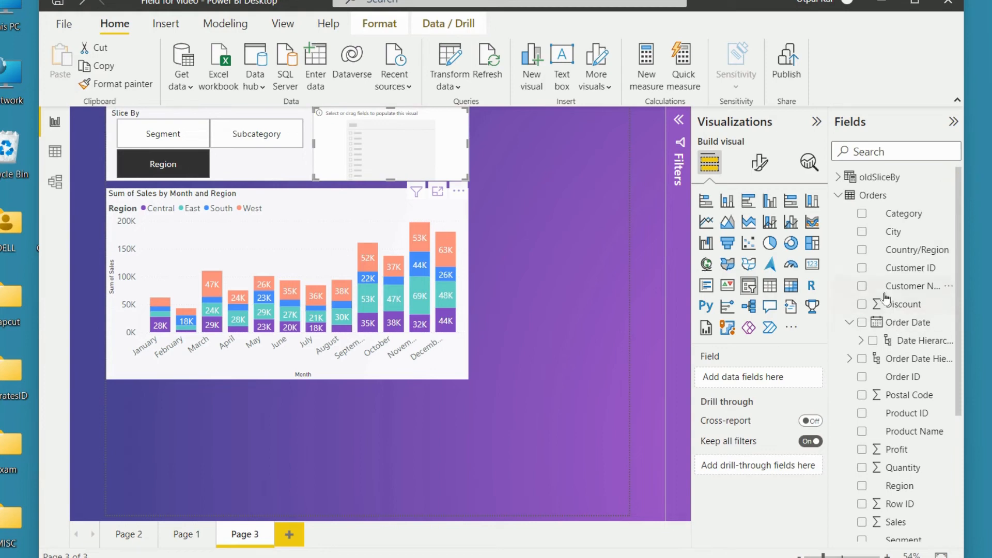
left_click_drag(888, 343, 780, 380)
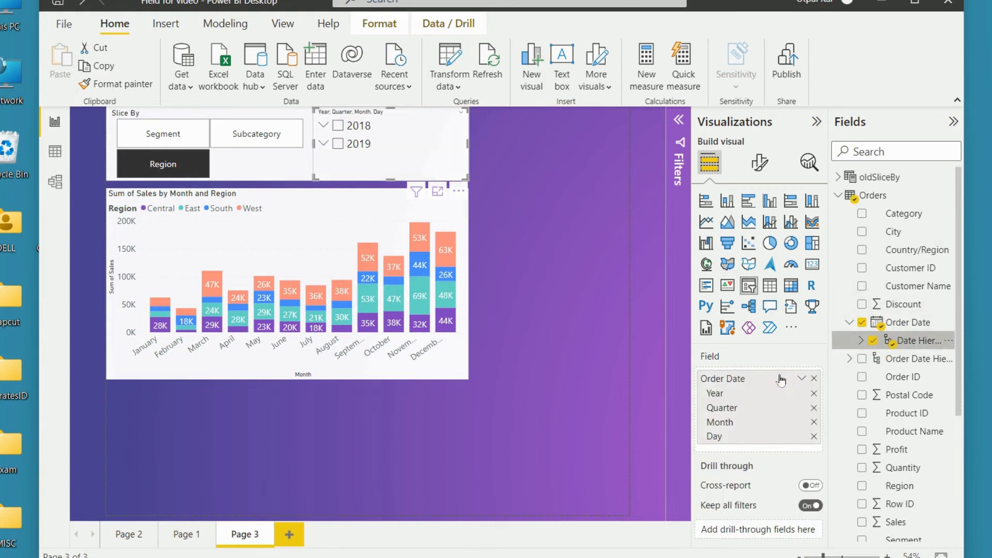
Step: Filter the report to 2018 in the date slicer and switch Slice By to Segment, then Subcategory
left_click(338, 127)
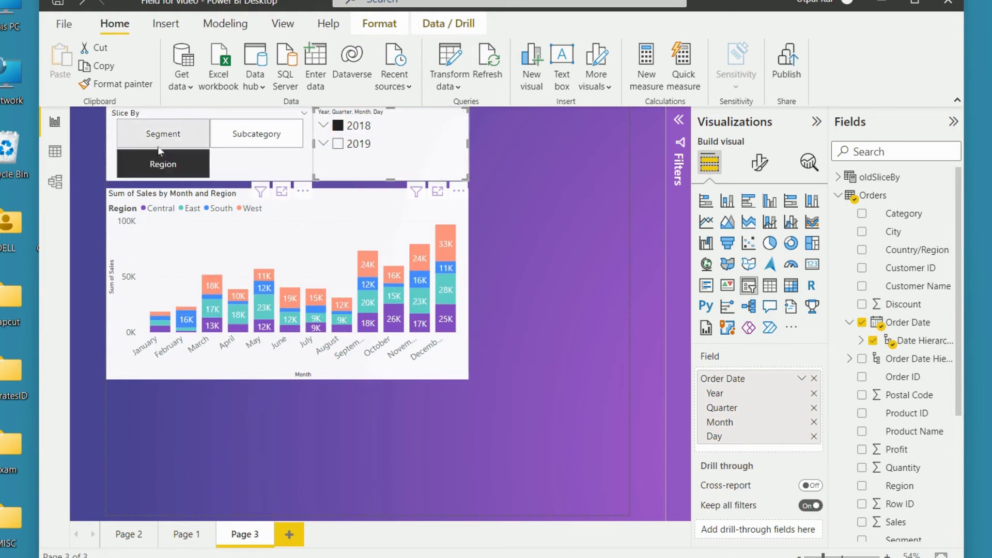
left_click(198, 135)
left_click(258, 134)
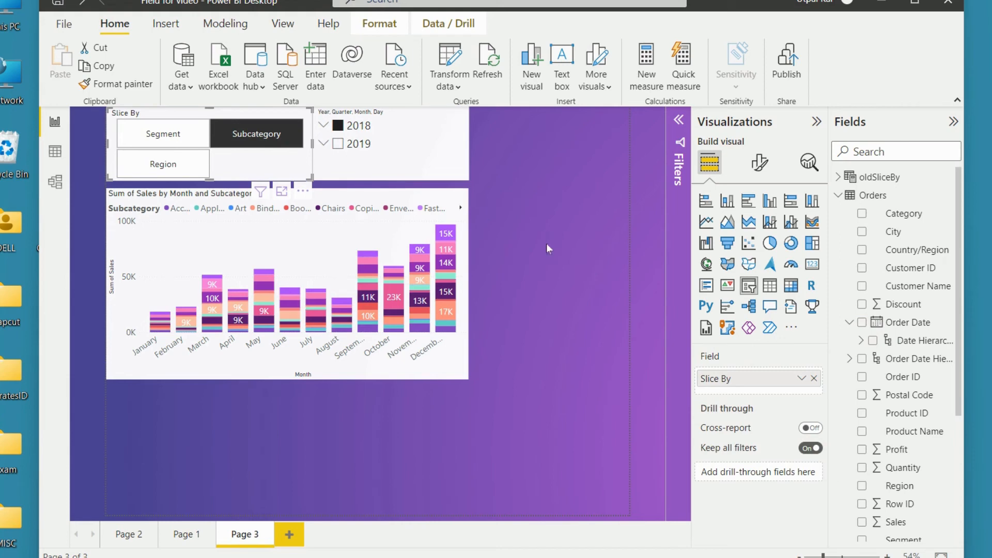
left_click(789, 286)
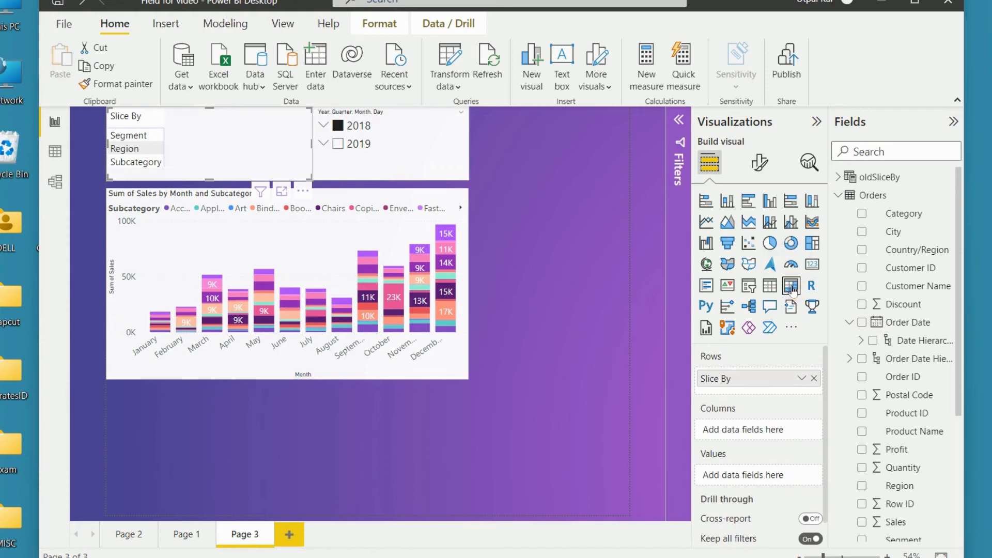
left_click_drag(243, 154, 563, 306)
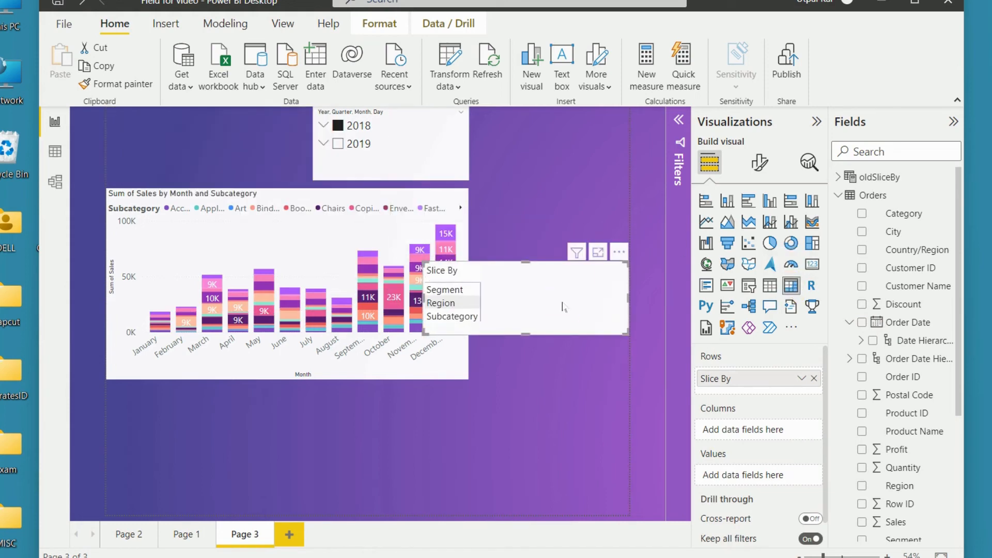
left_click_drag(563, 307, 255, 150)
key("ctrl+z")
key("ctrl+z")
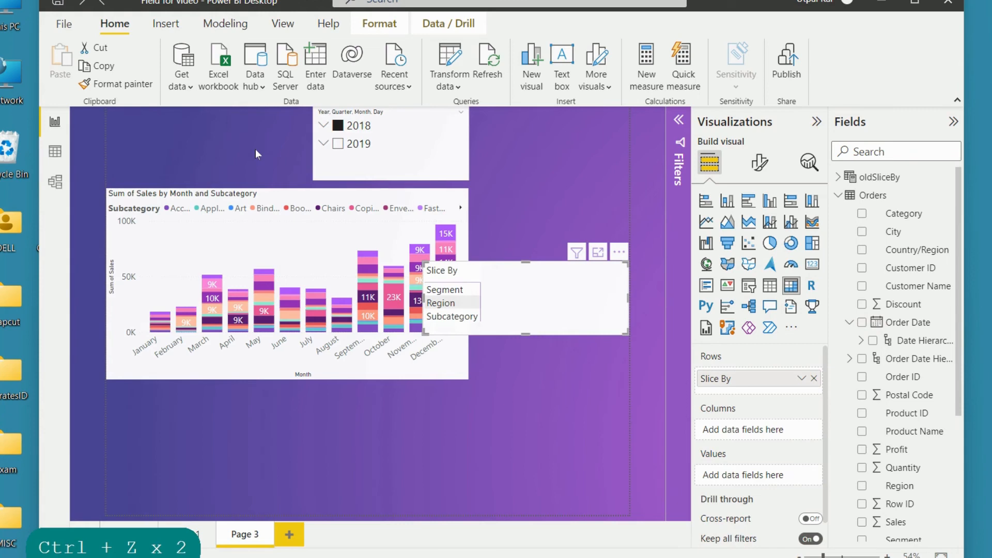
key("ctrl+z")
left_click(459, 292)
left_click(451, 304)
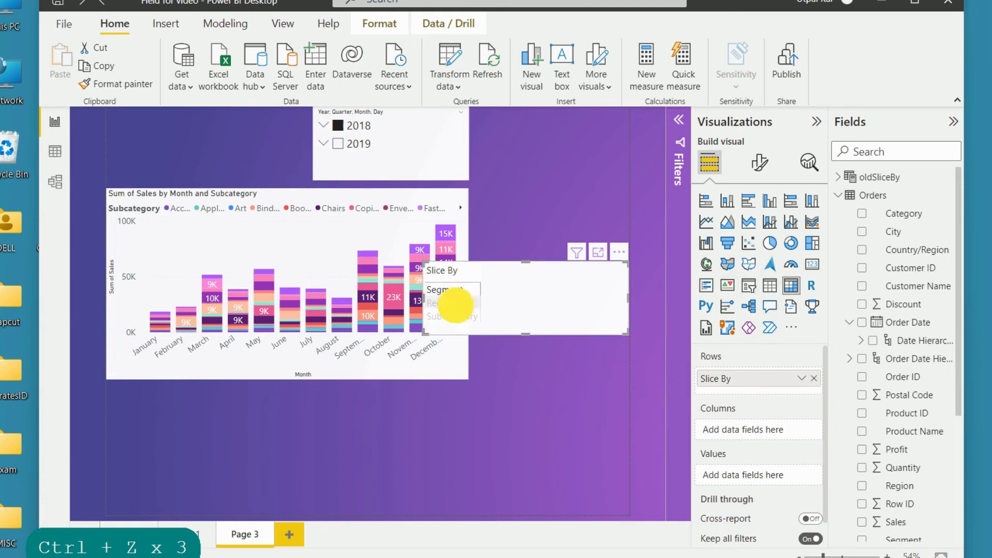
left_click(568, 301)
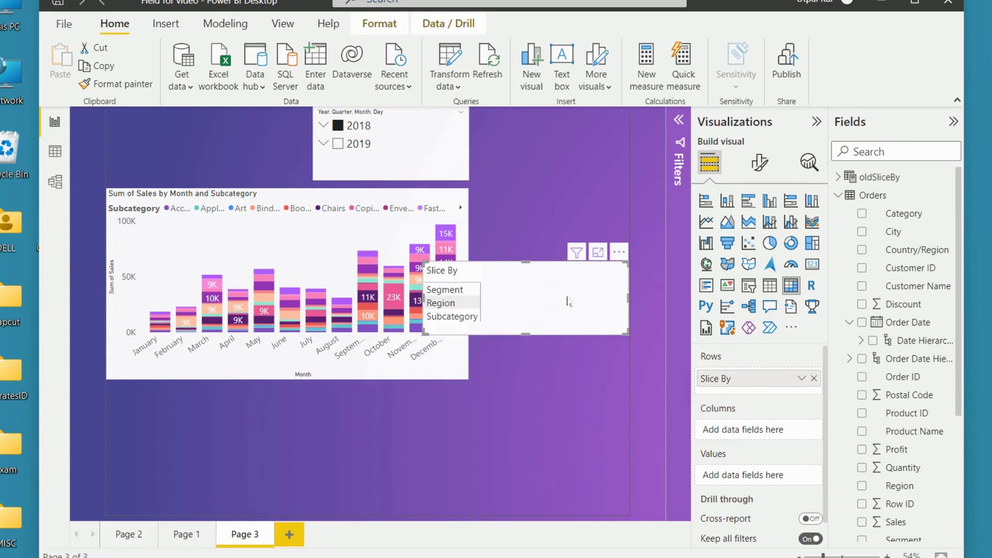
key("shift+F9")
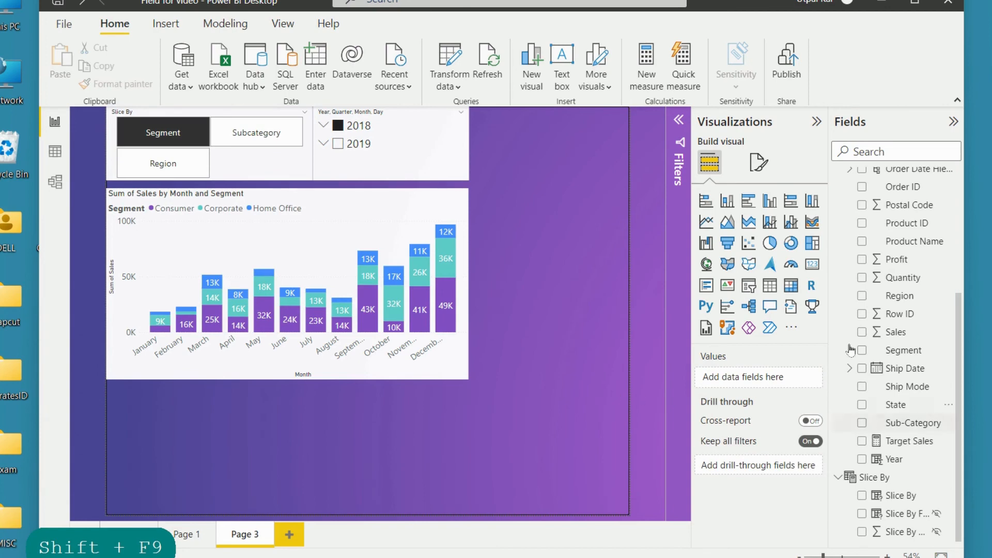
Step: Add a matrix with Slice By as rows and Sales as values, and stretch its lower edge to just below the sales chart
left_click(535, 277)
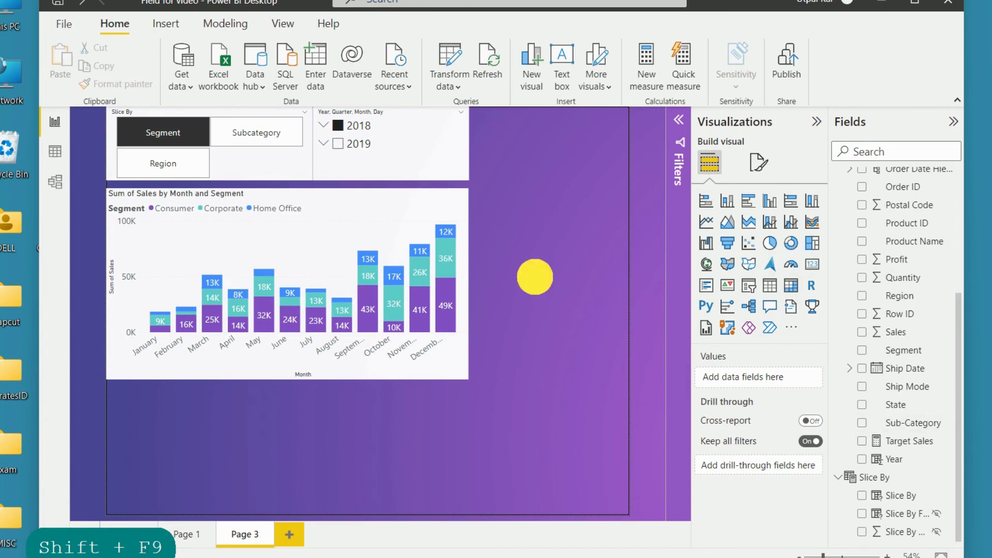
left_click(790, 286)
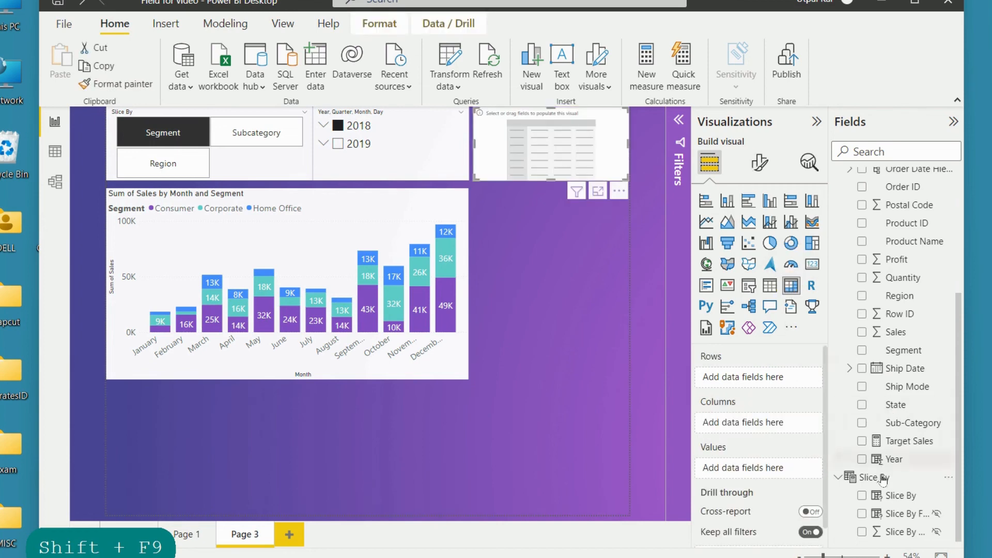
left_click_drag(889, 500, 714, 378)
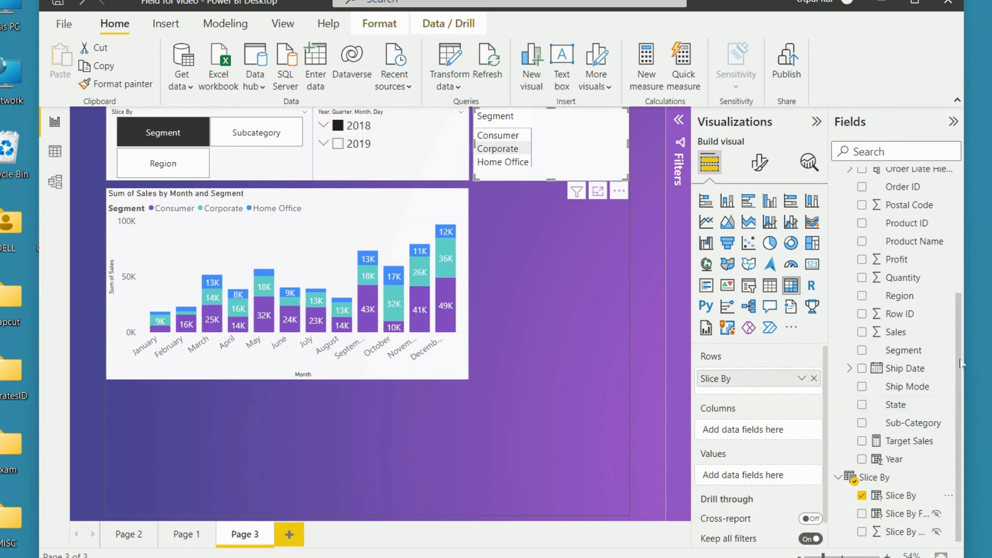
left_click_drag(910, 333, 783, 472)
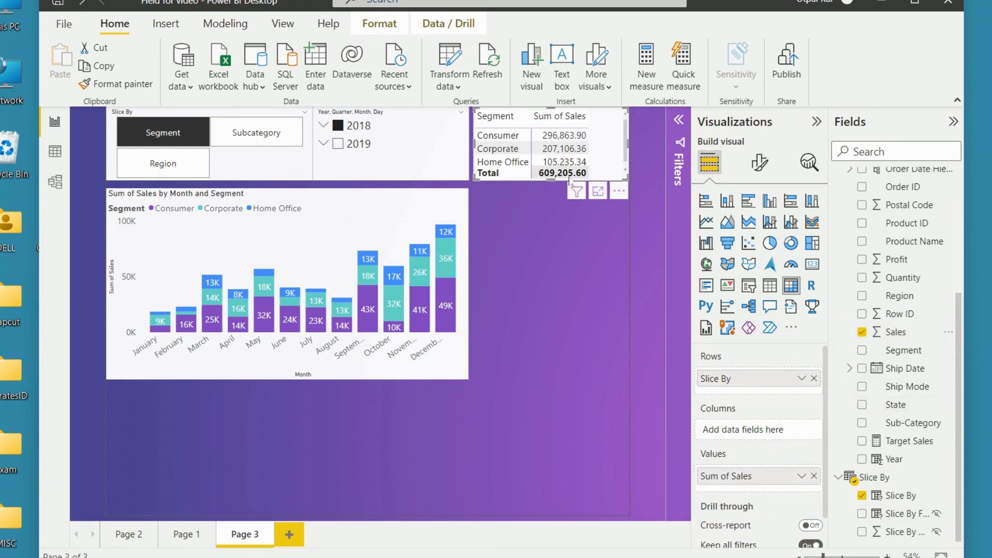
left_click_drag(550, 180, 579, 402)
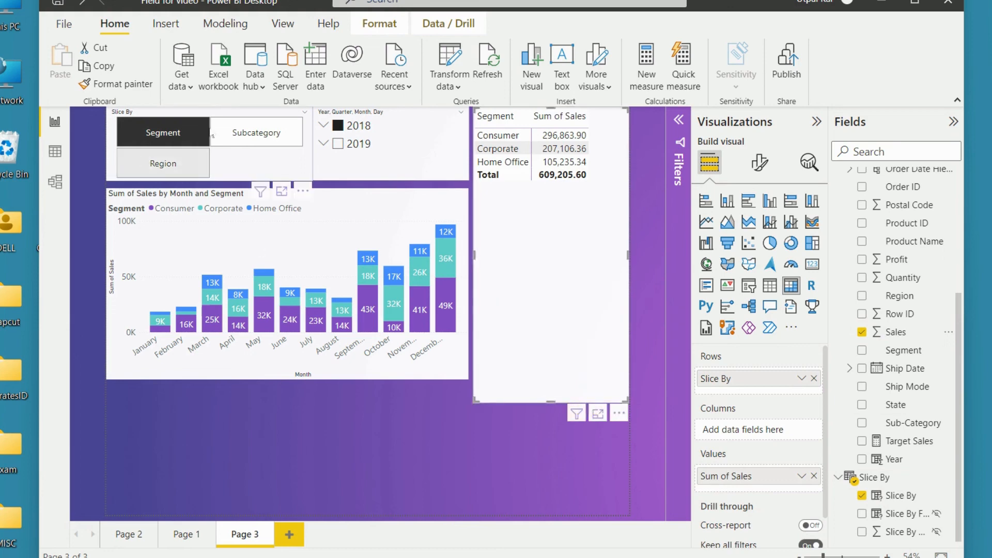
Step: Switch Slice By to Subcategory, then to Region, and inspect the September West data point in the sales chart
left_click(247, 139)
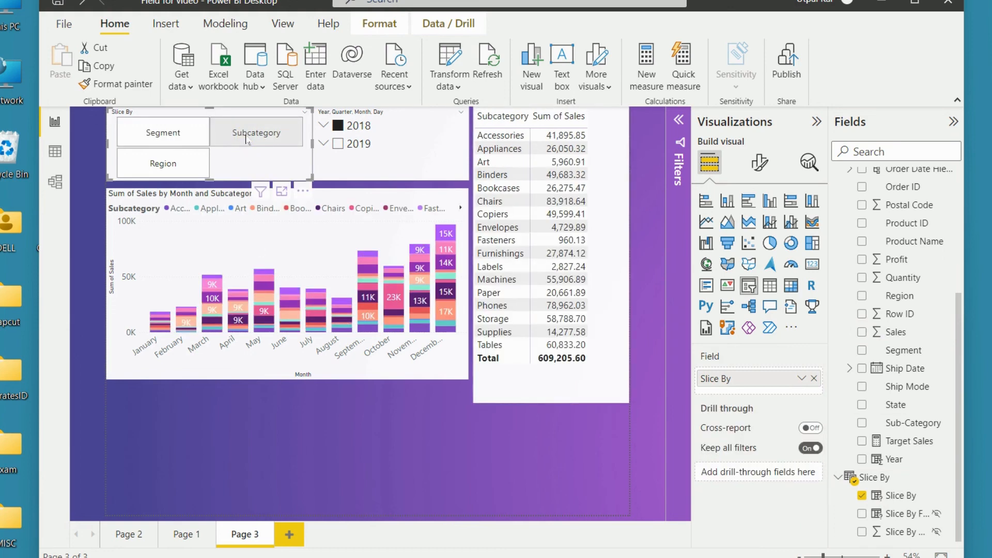
left_click(186, 167)
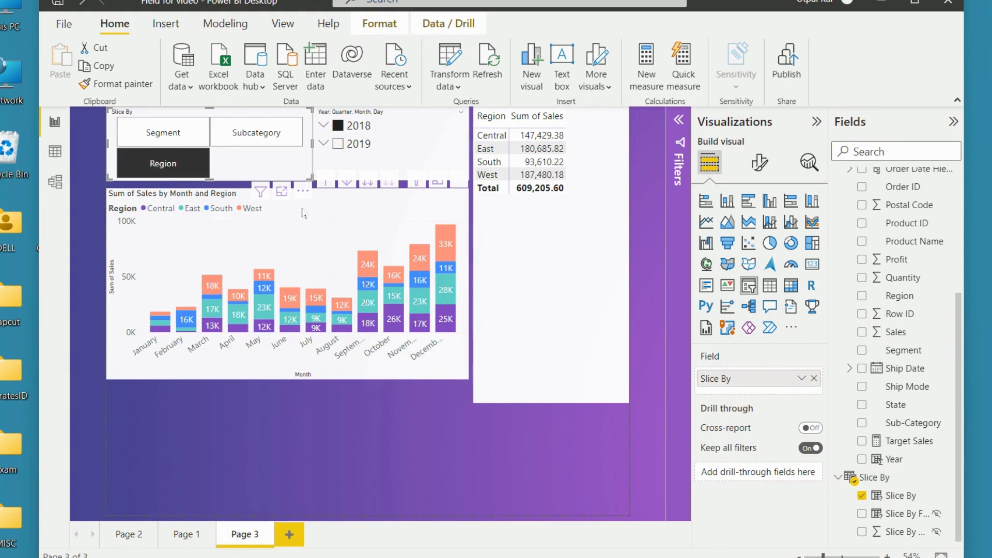
mouse_move(374, 279)
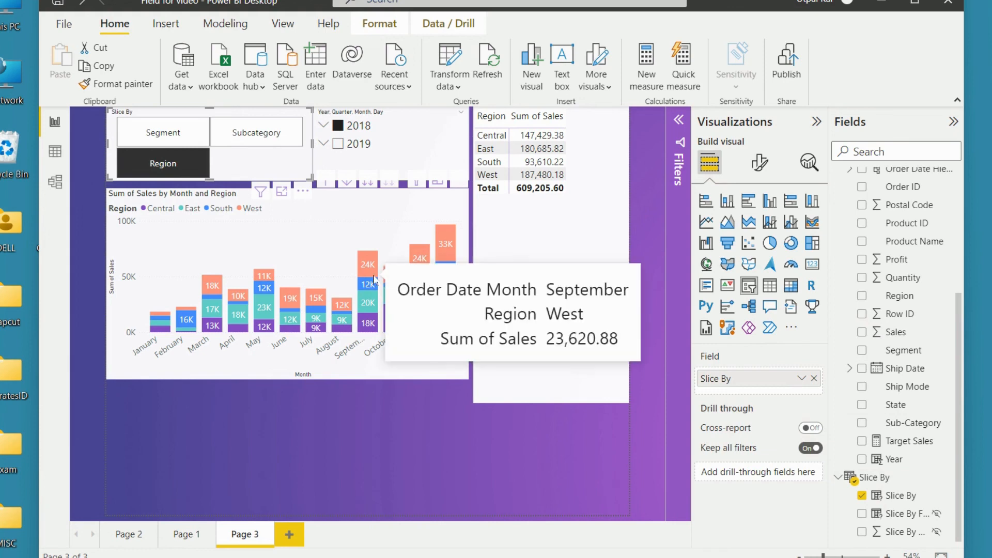